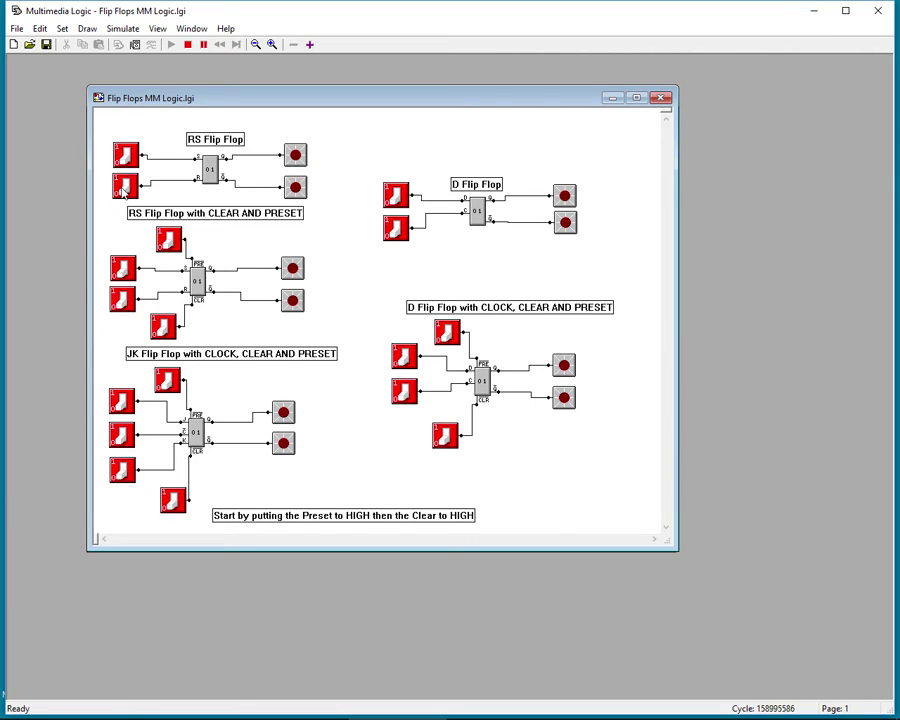
Step: Restart the simulation and test the basic RS flip-flop by toggling its S and R switches in different combinations
{"action": "left_click", "coordinate": [125, 154]}
{"action": "left_click", "coordinate": [187, 44]}
{"action": "left_click", "coordinate": [171, 44]}
{"action": "left_click", "coordinate": [127, 156]}
{"action": "left_click", "coordinate": [125, 186]}
{"action": "left_click", "coordinate": [124, 154]}
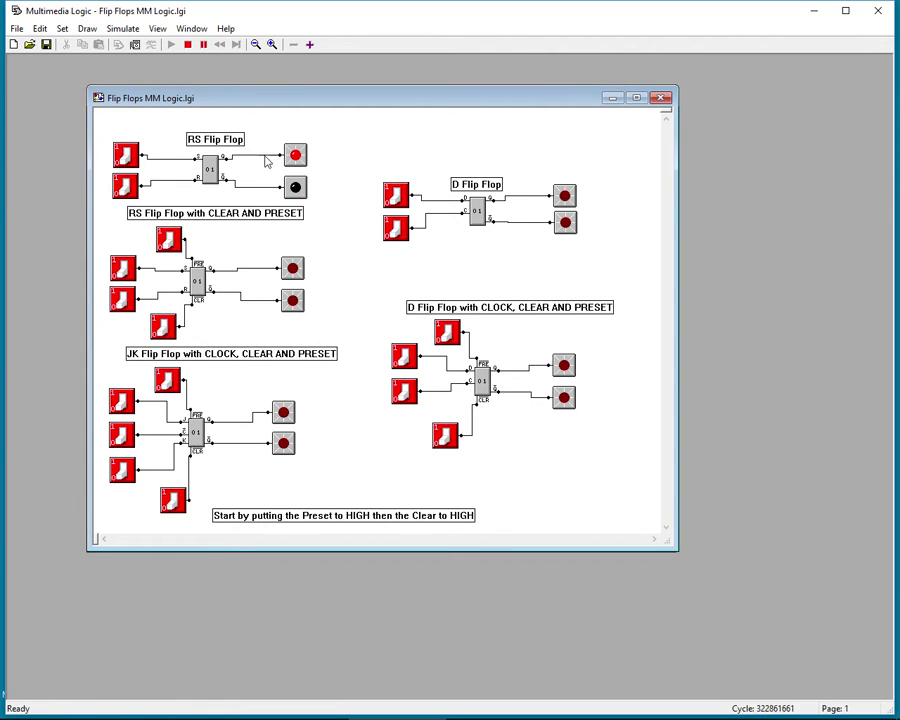
{"action": "left_click", "coordinate": [124, 185]}
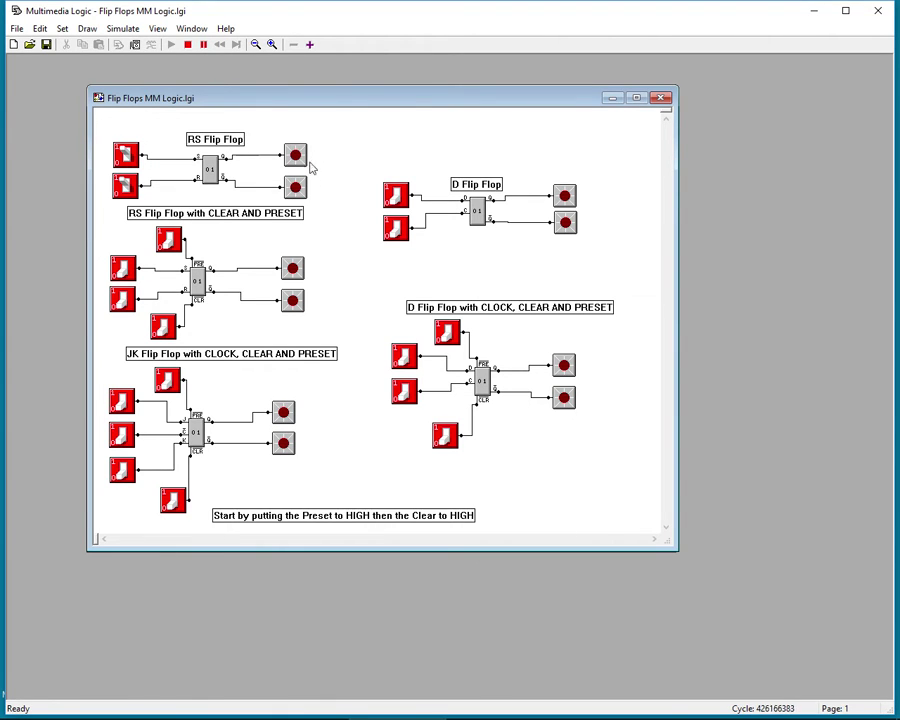
{"action": "left_click", "coordinate": [125, 185]}
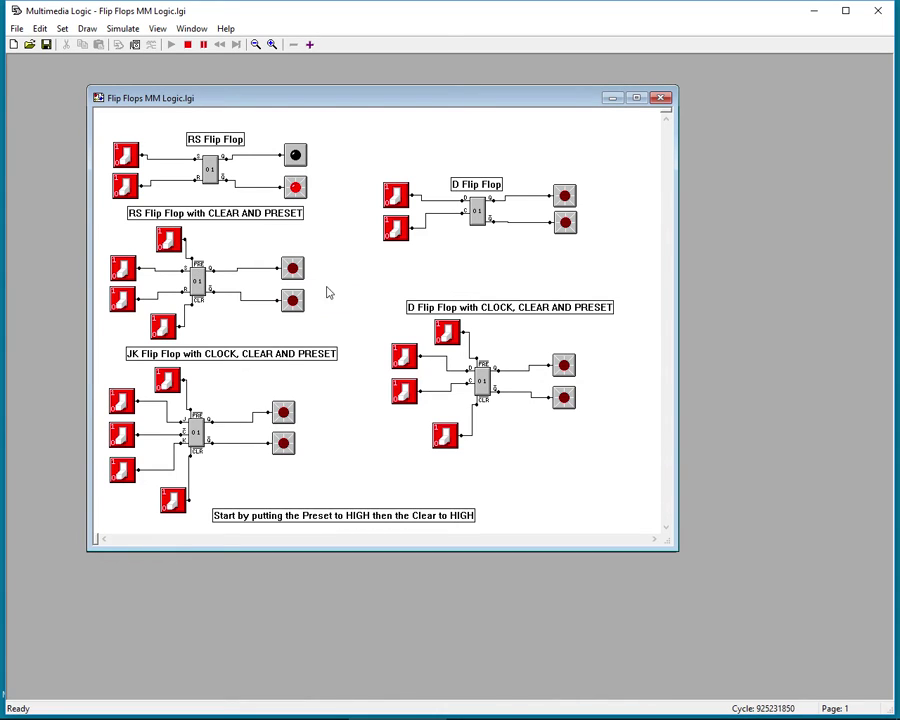
Step: On the RS flip-flop with Clear and Preset, toggle both switches, setting Preset high before Clear
{"action": "left_click", "coordinate": [168, 245]}
{"action": "left_click", "coordinate": [161, 327]}
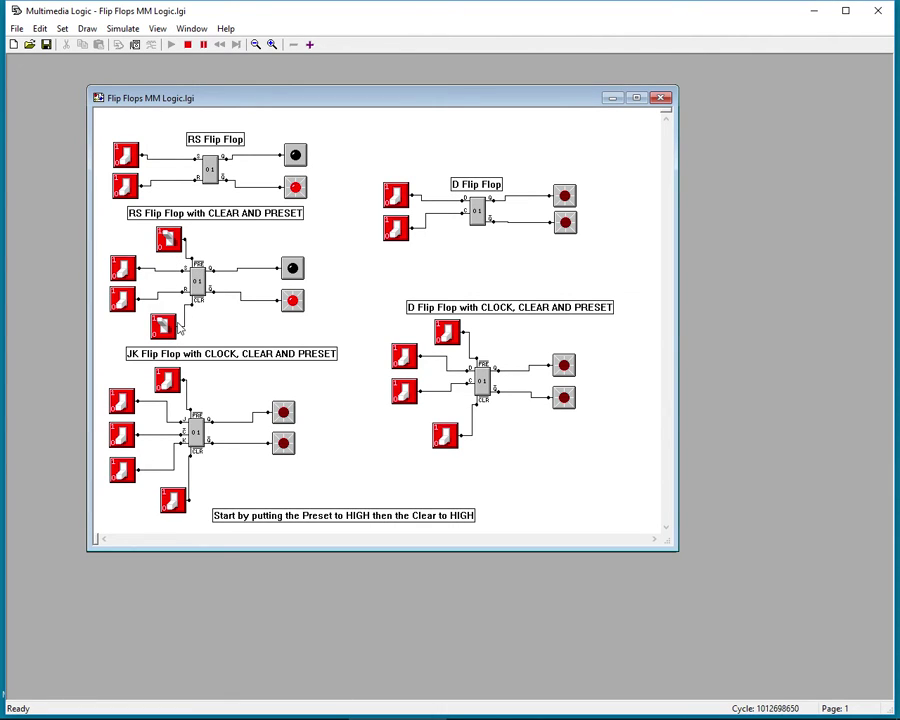
{"action": "left_click", "coordinate": [169, 238]}
{"action": "left_click", "coordinate": [161, 328]}
Step: Toggle the S and R switches of the RS flip-flop with Clear and Preset, leaving S high and R low
{"action": "left_click", "coordinate": [123, 270]}
{"action": "left_click", "coordinate": [122, 303]}
{"action": "left_click", "coordinate": [122, 272]}
{"action": "left_click", "coordinate": [123, 268]}
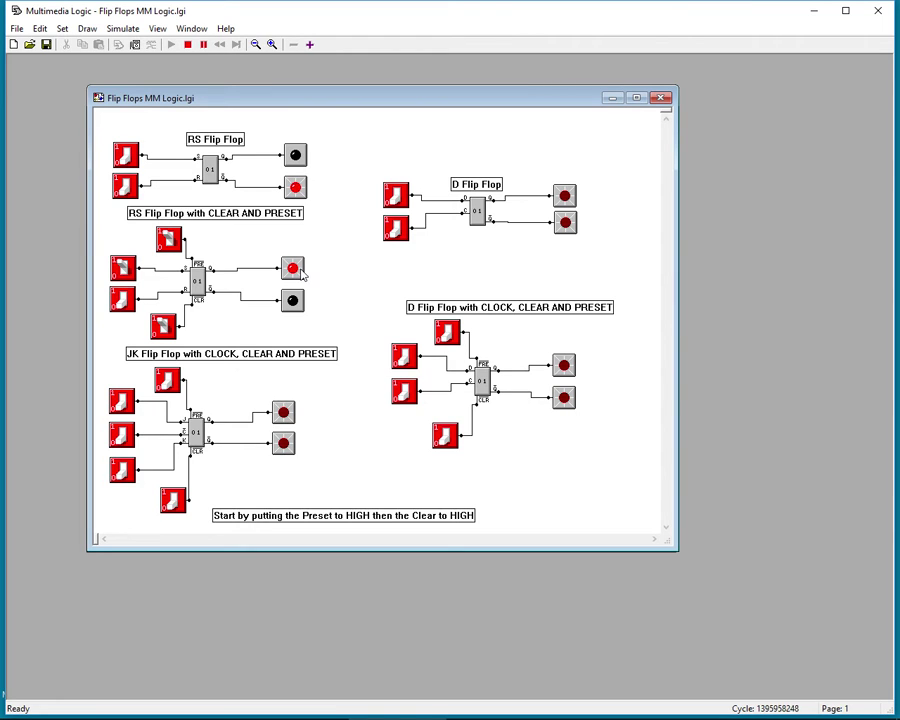
Step: Pulse the Clear line and the R input of the RS flip-flop with Clear and Preset, and return S to low
{"action": "left_click", "coordinate": [165, 329]}
{"action": "left_click", "coordinate": [165, 331]}
{"action": "left_click", "coordinate": [124, 300]}
{"action": "left_click", "coordinate": [130, 300]}
{"action": "left_click", "coordinate": [128, 274]}
Step: On the JK flip-flop, set Preset high before Clear, and toggle its J, clock and K switches
{"action": "left_click", "coordinate": [169, 382]}
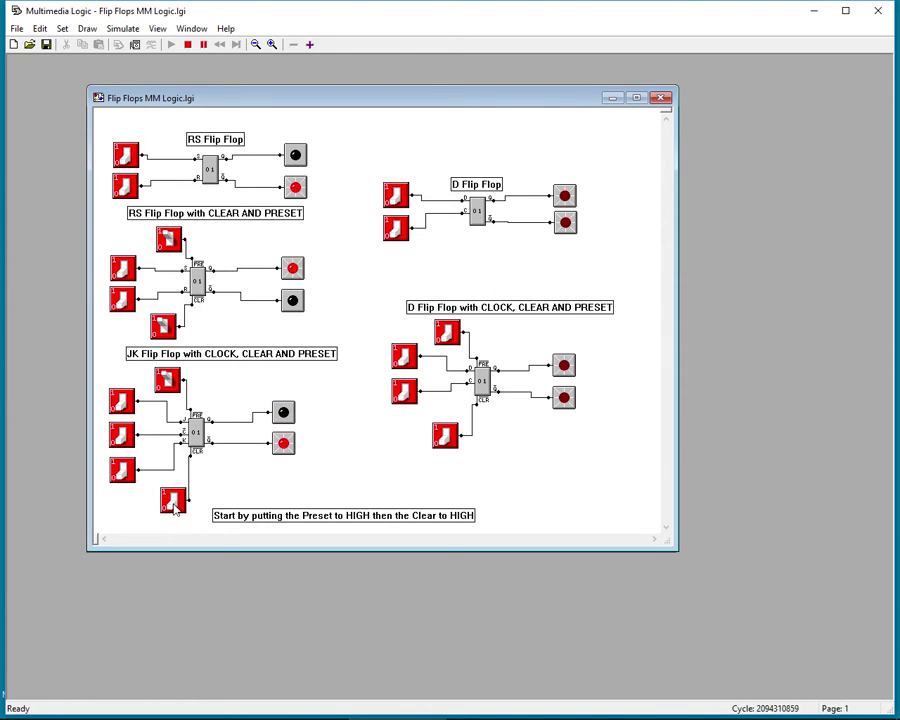
{"action": "left_click", "coordinate": [174, 499]}
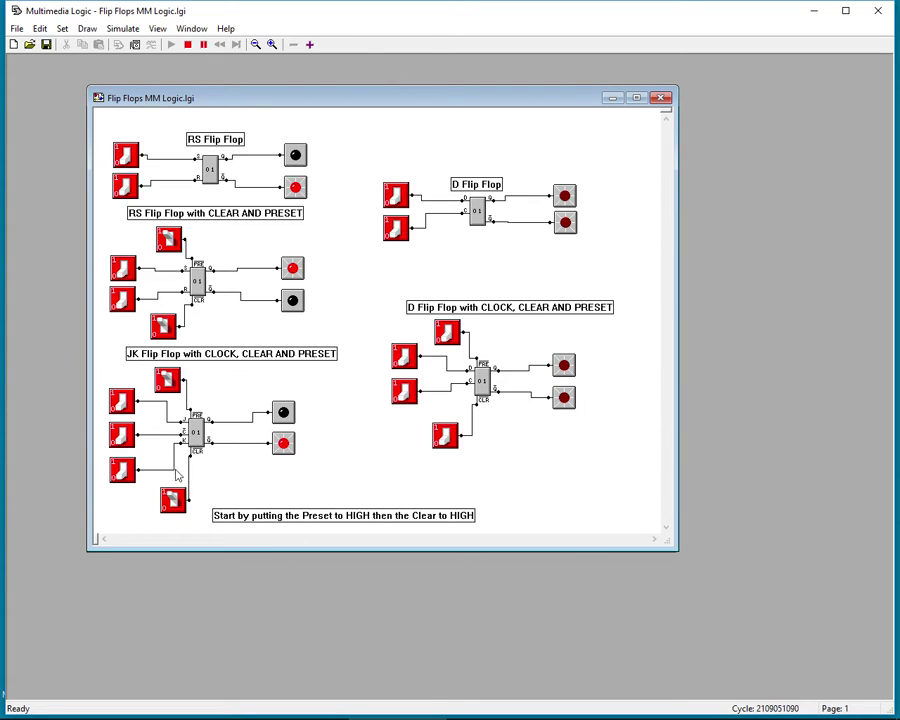
{"action": "left_click", "coordinate": [121, 402]}
{"action": "left_click", "coordinate": [124, 439]}
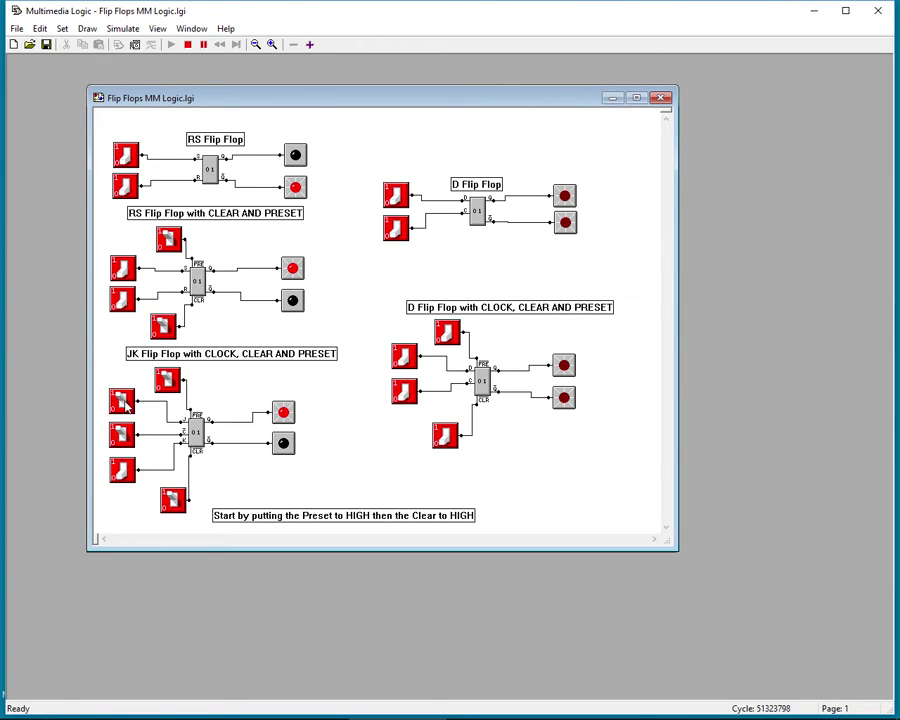
{"action": "left_click", "coordinate": [127, 470]}
Step: Stop the simulation and check the JK flip-flop's style and trigger options in its properties, leaving them unaltered
{"action": "left_click", "coordinate": [187, 44]}
{"action": "left_click", "coordinate": [196, 430]}
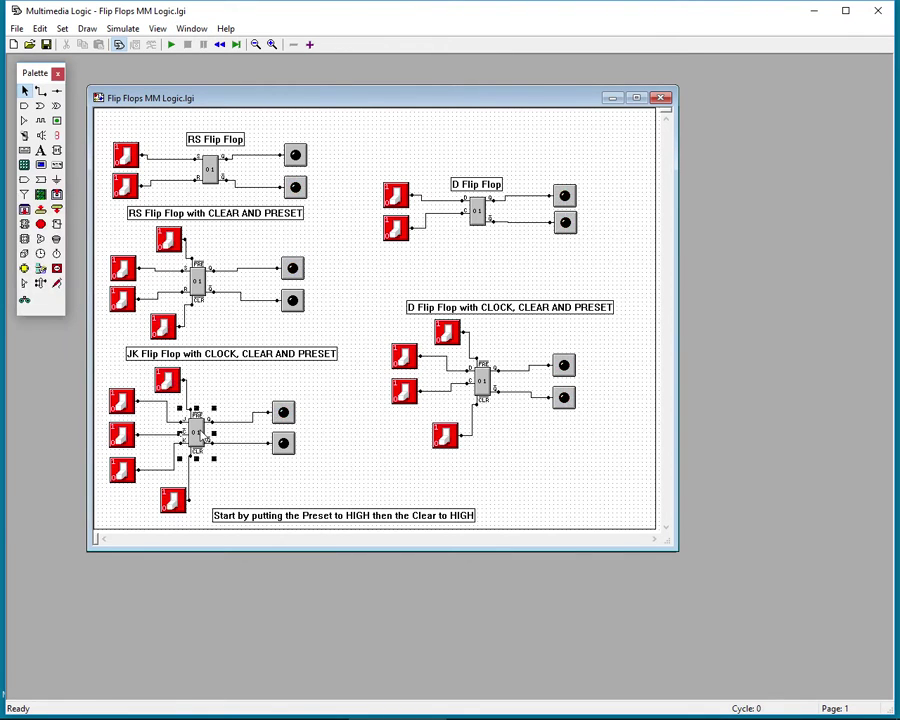
{"action": "right_click", "coordinate": [199, 429]}
{"action": "left_click", "coordinate": [237, 498]}
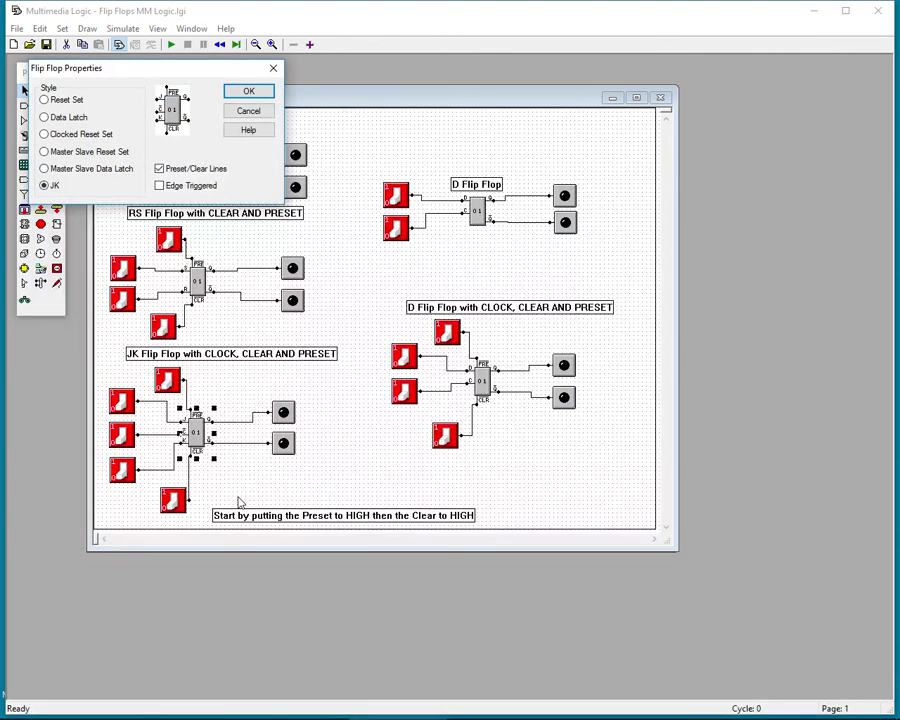
{"action": "left_click", "coordinate": [248, 110]}
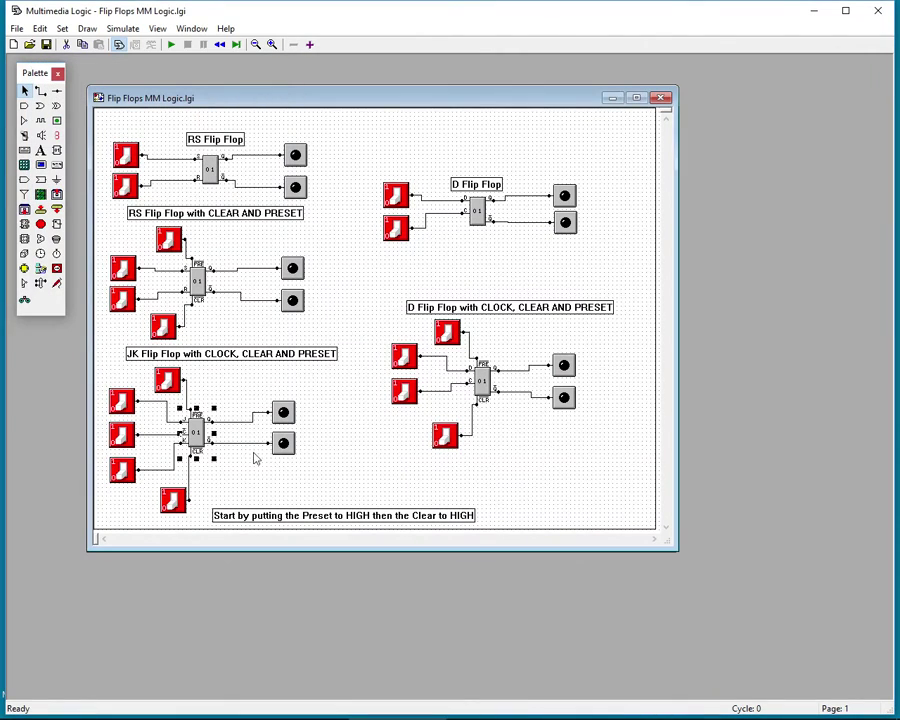
Step: Restart the simulation and set the JK flip-flop's Preset high, followed by its Clear
{"action": "left_click", "coordinate": [171, 44]}
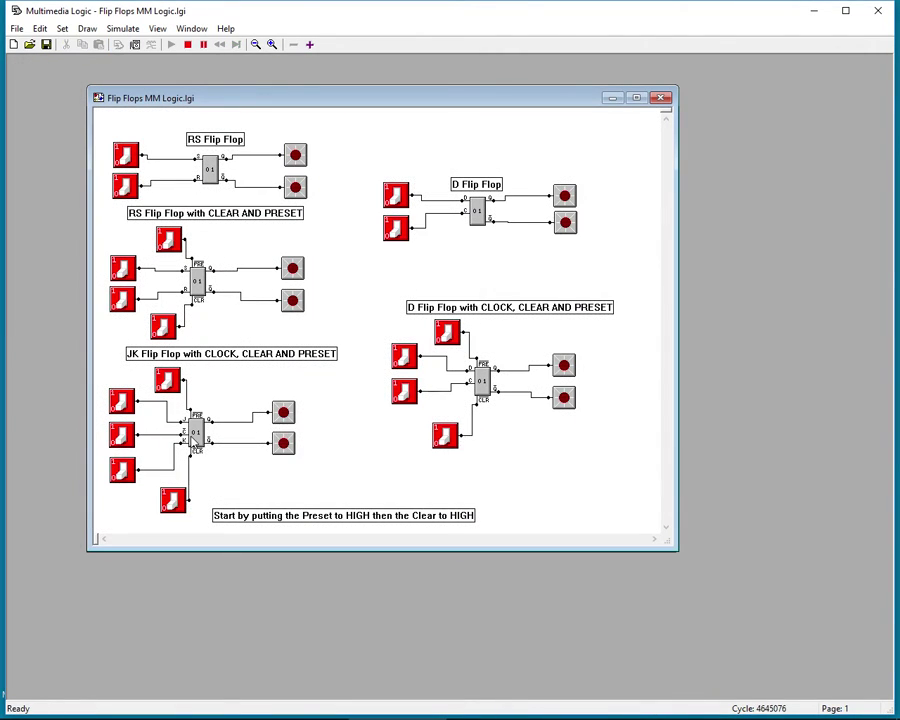
{"action": "left_click", "coordinate": [167, 380]}
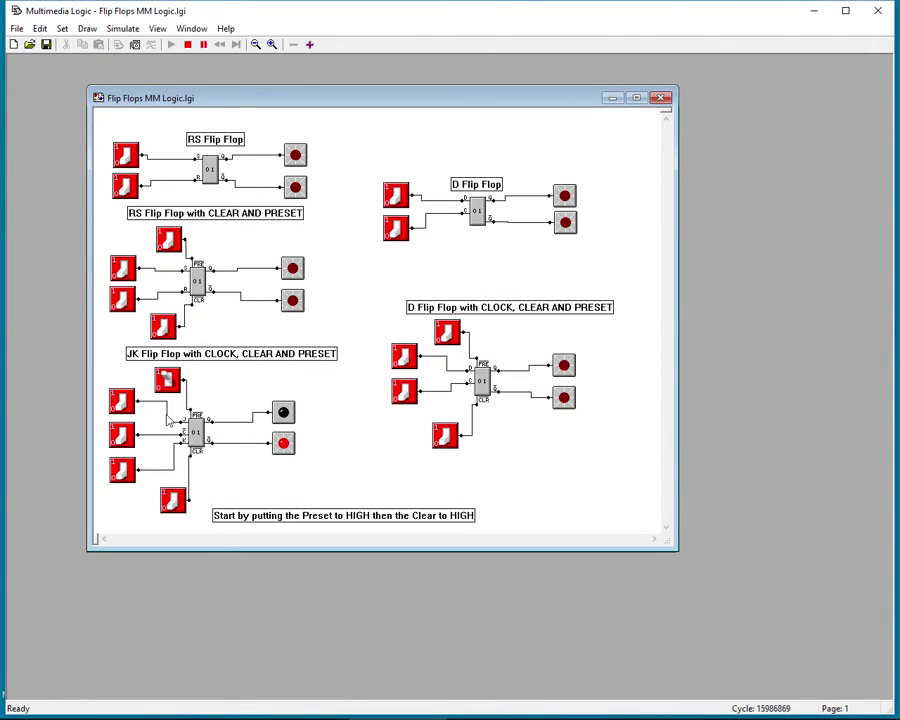
{"action": "left_click", "coordinate": [172, 499]}
Step: Test setting the JK flip-flop by raising J and pulsing the clock, and return clock and J to low
{"action": "left_click", "coordinate": [122, 435]}
{"action": "left_click", "coordinate": [124, 405]}
{"action": "left_click", "coordinate": [124, 434]}
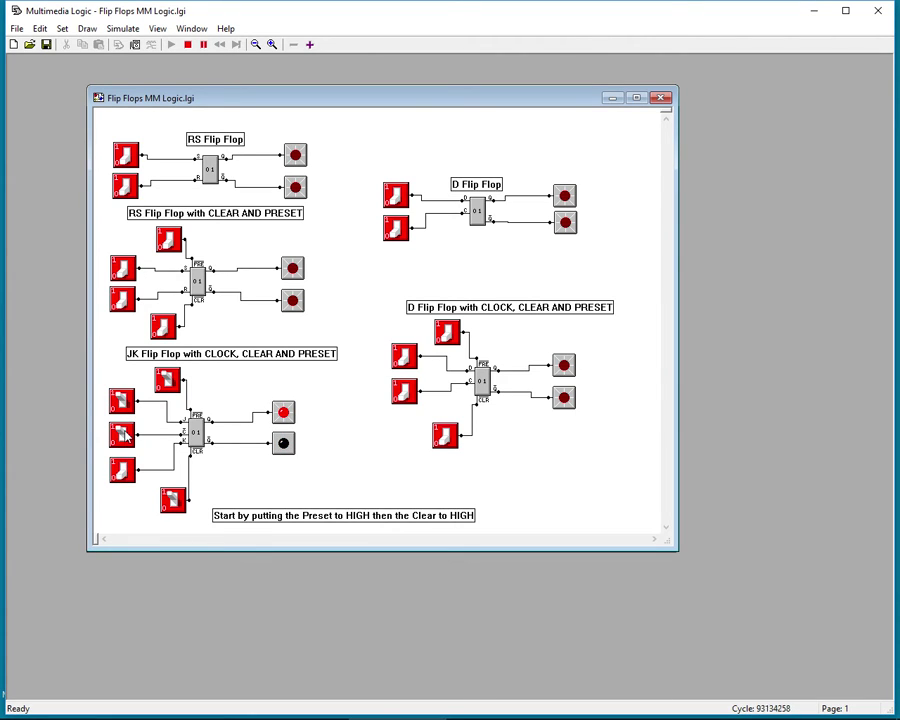
{"action": "left_click", "coordinate": [125, 435]}
{"action": "left_click", "coordinate": [125, 408]}
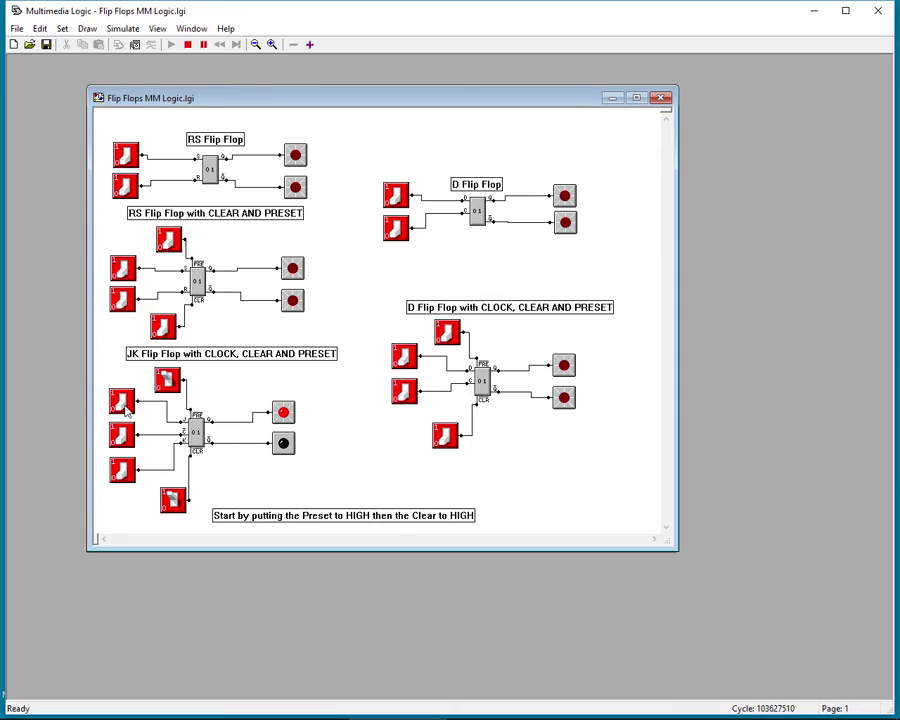
Step: Test the JK flip-flop's reset behaviour by toggling K and pulsing the clock repeatedly
{"action": "left_click", "coordinate": [124, 470]}
{"action": "left_click", "coordinate": [124, 434]}
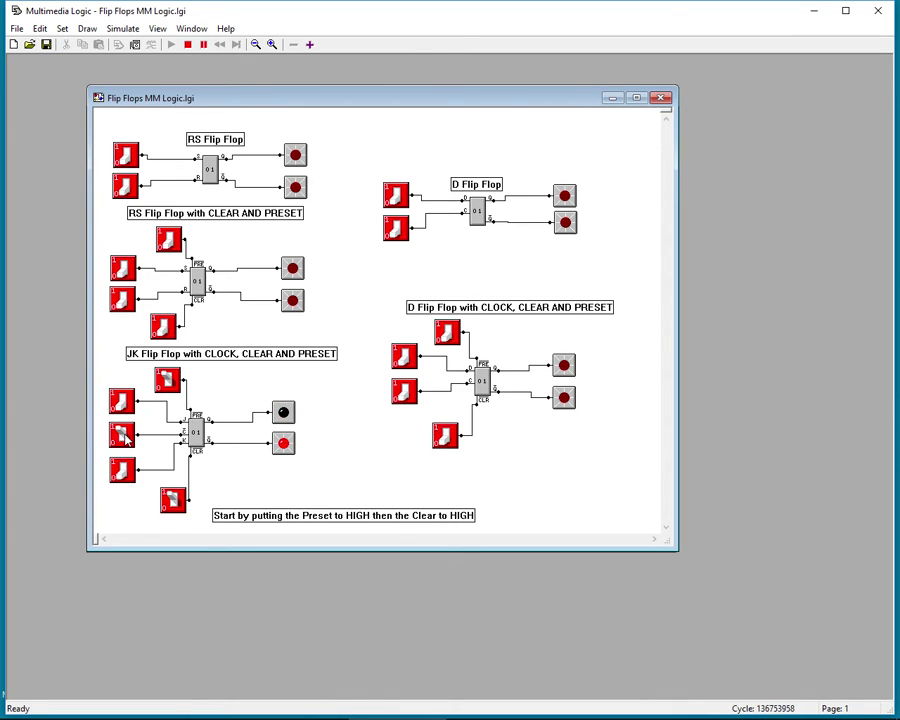
{"action": "left_click", "coordinate": [124, 434]}
{"action": "left_click", "coordinate": [124, 435]}
{"action": "left_click", "coordinate": [125, 435]}
{"action": "left_click", "coordinate": [123, 468]}
{"action": "left_click", "coordinate": [121, 436]}
{"action": "left_click", "coordinate": [121, 436]}
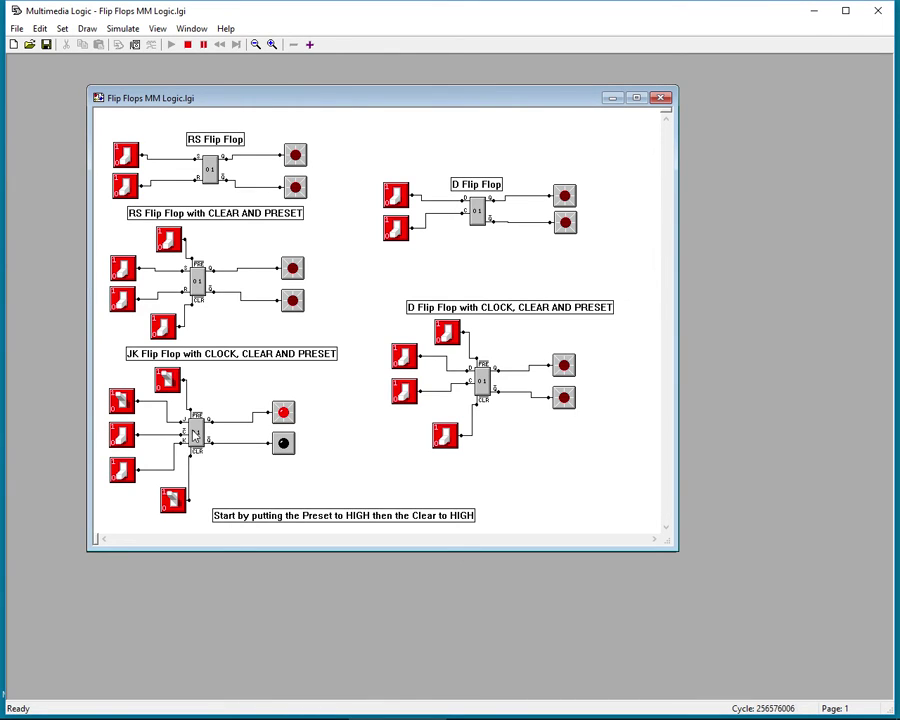
Step: Stop the simulation, review the JK flip-flop's Preset/Clear and Edge Triggered options in its properties, and deselect the component
{"action": "left_click", "coordinate": [188, 44]}
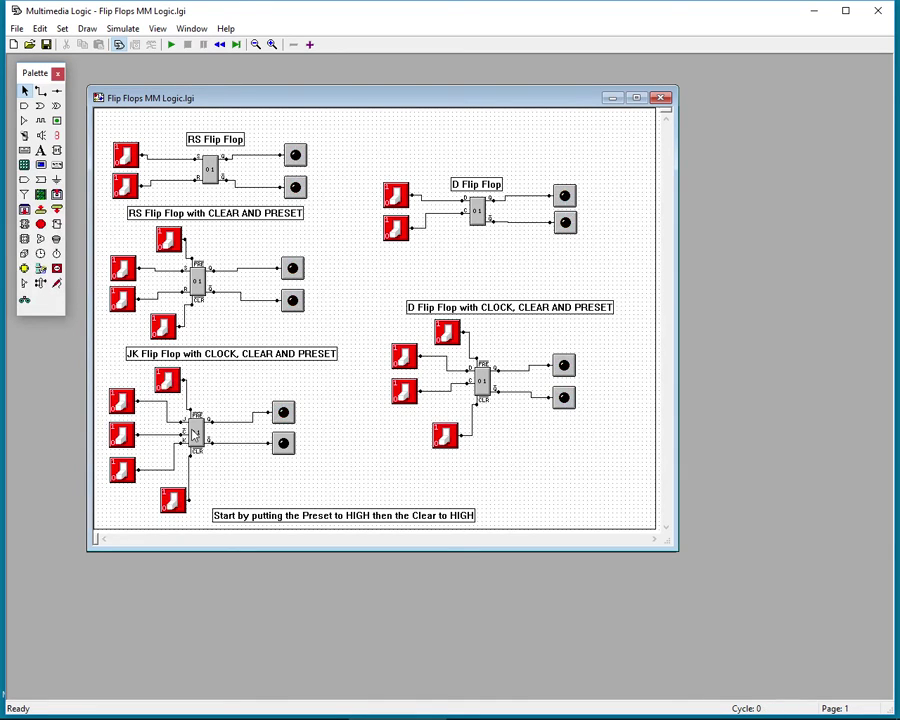
{"action": "left_click", "coordinate": [195, 430]}
{"action": "right_click", "coordinate": [195, 430]}
{"action": "left_click", "coordinate": [238, 499]}
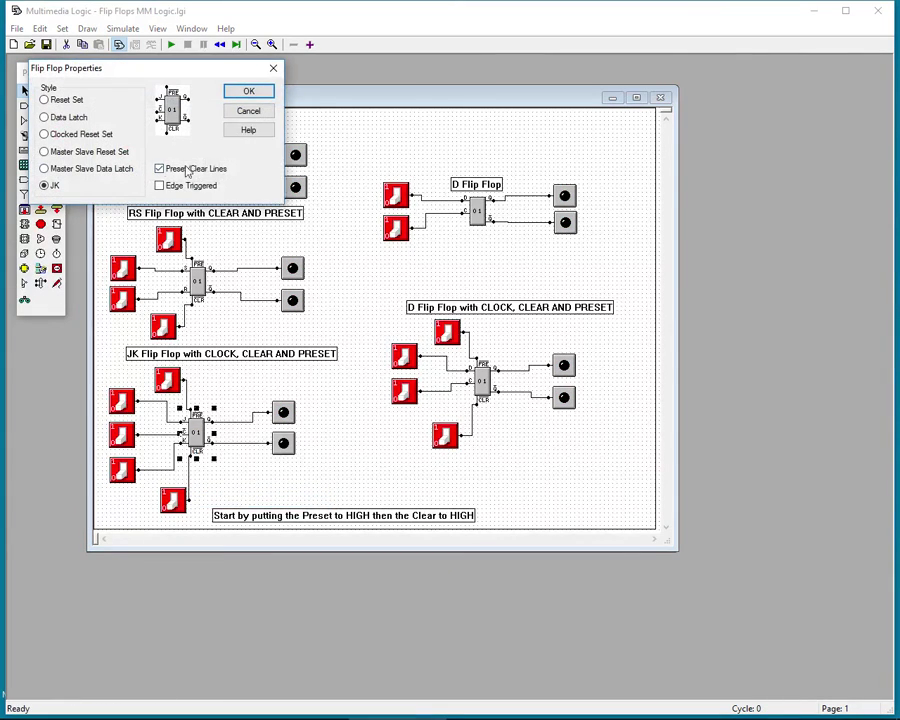
{"action": "left_click", "coordinate": [249, 91]}
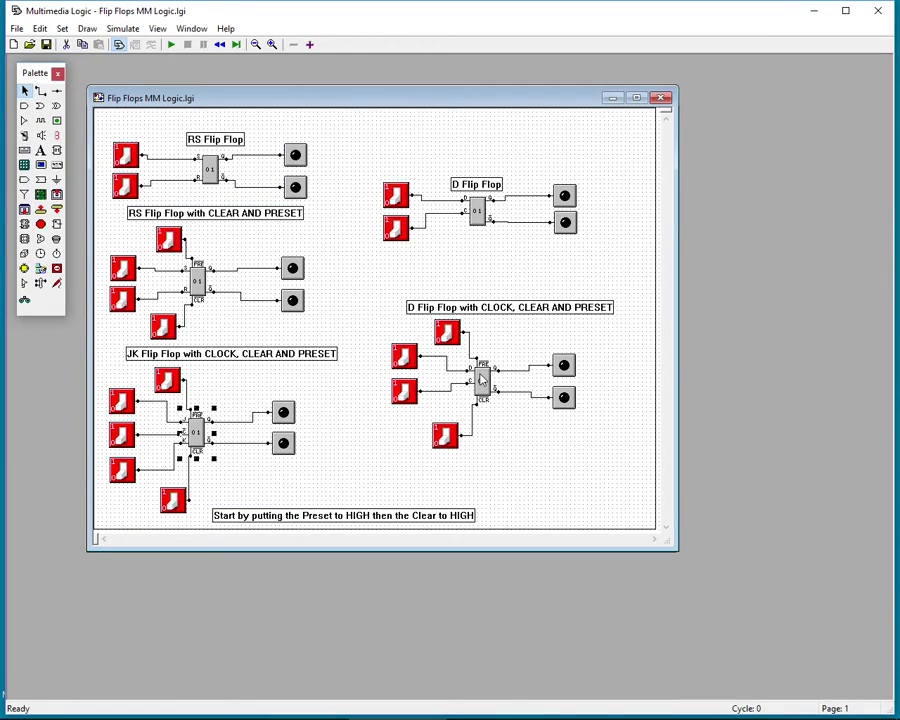
{"action": "left_click", "coordinate": [243, 391]}
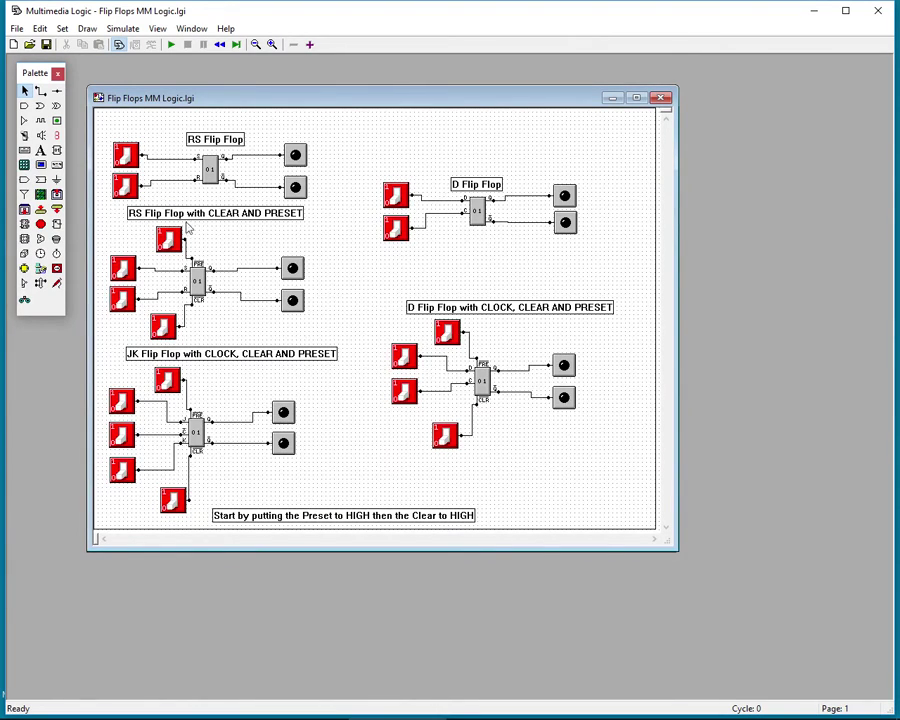
Step: Run the simulation again and initialise the JK flip-flop with Preset high first and Clear high second
{"action": "left_click", "coordinate": [171, 44]}
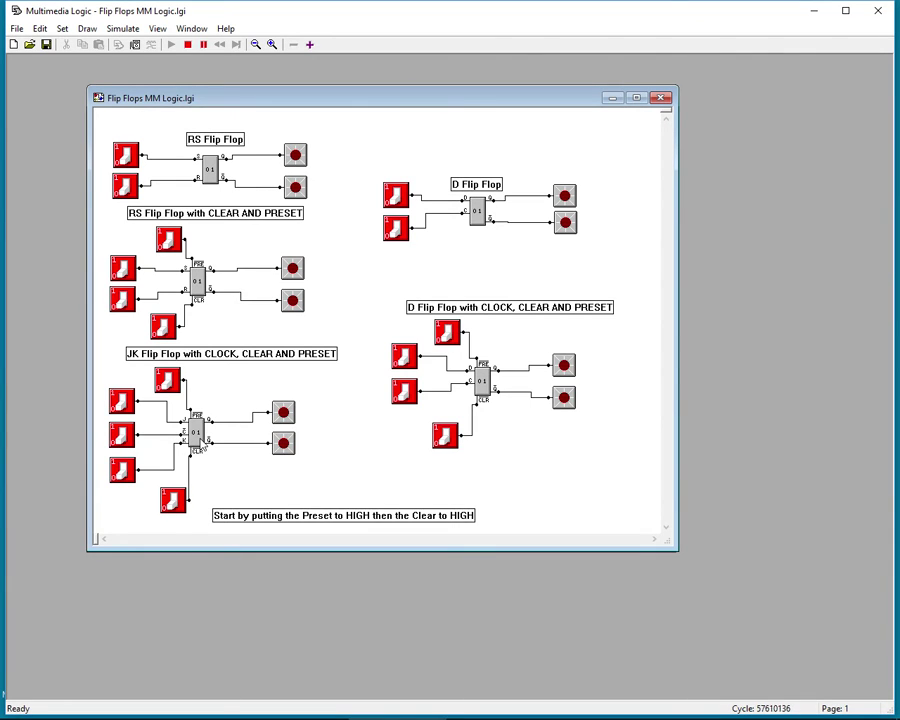
{"action": "left_click", "coordinate": [168, 382]}
{"action": "left_click", "coordinate": [177, 501]}
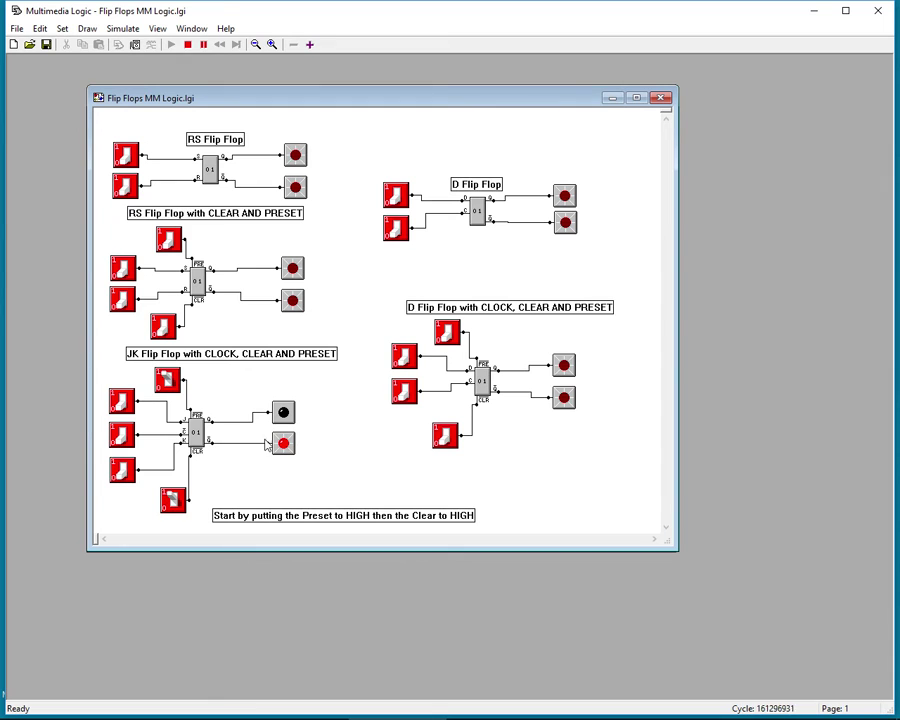
Step: Restart the simulation and initialise the JK flip-flop in reverse order, with Clear high first and Preset high second
{"action": "left_click", "coordinate": [187, 44]}
{"action": "left_click", "coordinate": [171, 44]}
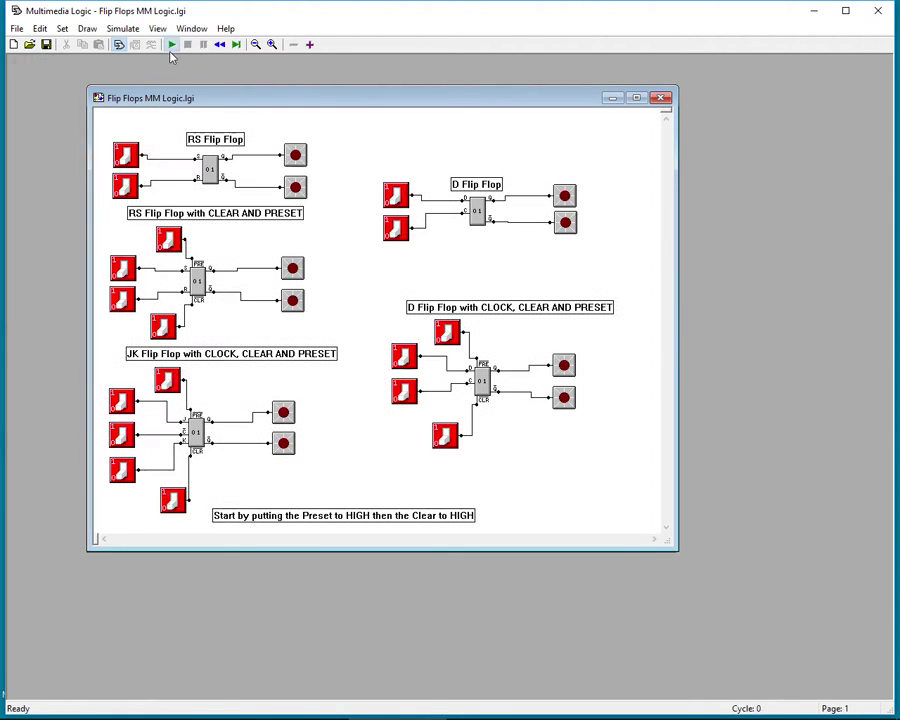
{"action": "left_click", "coordinate": [174, 502]}
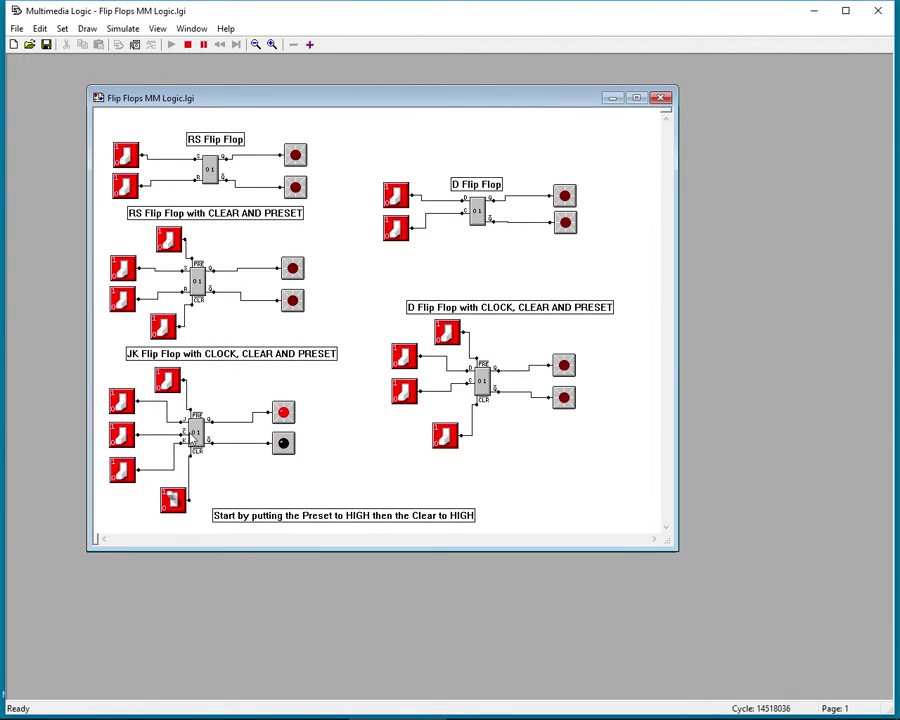
{"action": "left_click", "coordinate": [168, 381]}
Step: Toggle the JK flip-flop's clock, J and K switches one at a time, and return all three to low
{"action": "left_click", "coordinate": [124, 436]}
{"action": "left_click", "coordinate": [127, 406]}
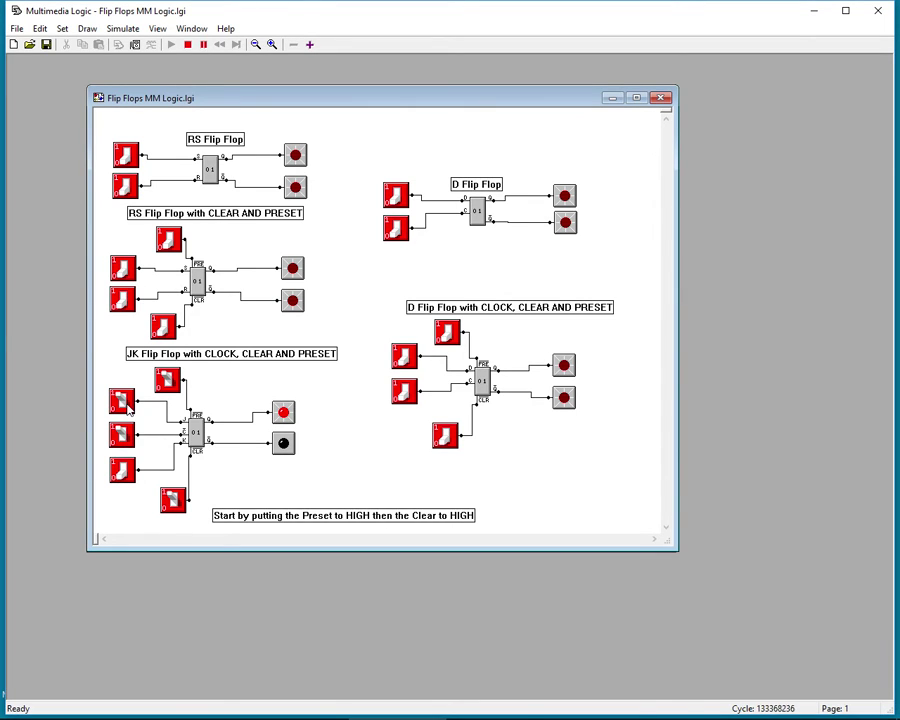
{"action": "left_click", "coordinate": [127, 406]}
{"action": "left_click", "coordinate": [122, 468]}
{"action": "left_click", "coordinate": [126, 441]}
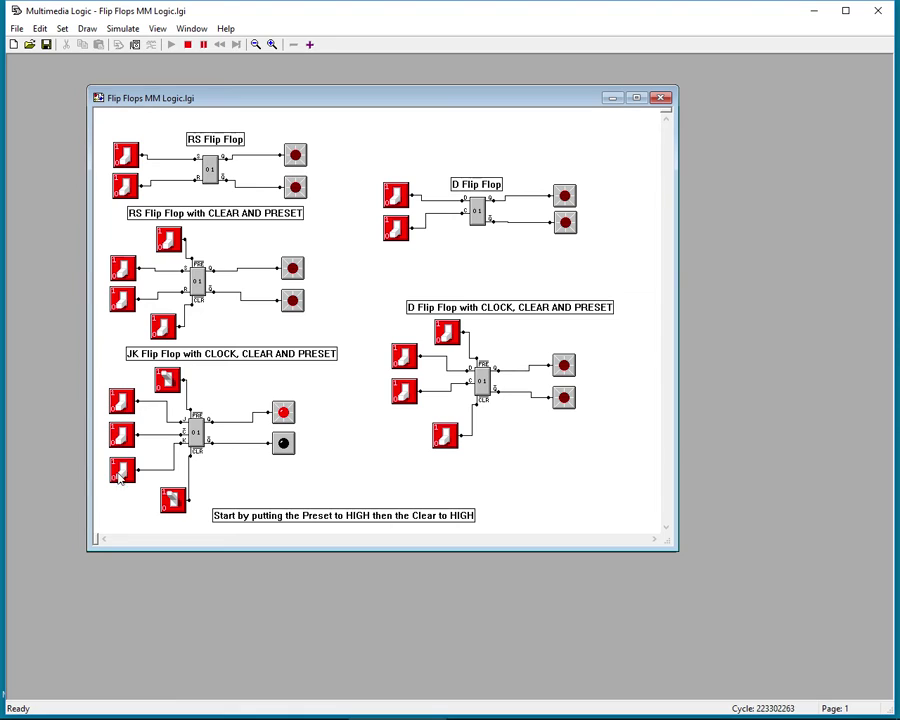
Step: Set J and K high, pulse the clock repeatedly to test the JK flip-flop's toggle mode, and return all three inputs to low
{"action": "left_click", "coordinate": [122, 402]}
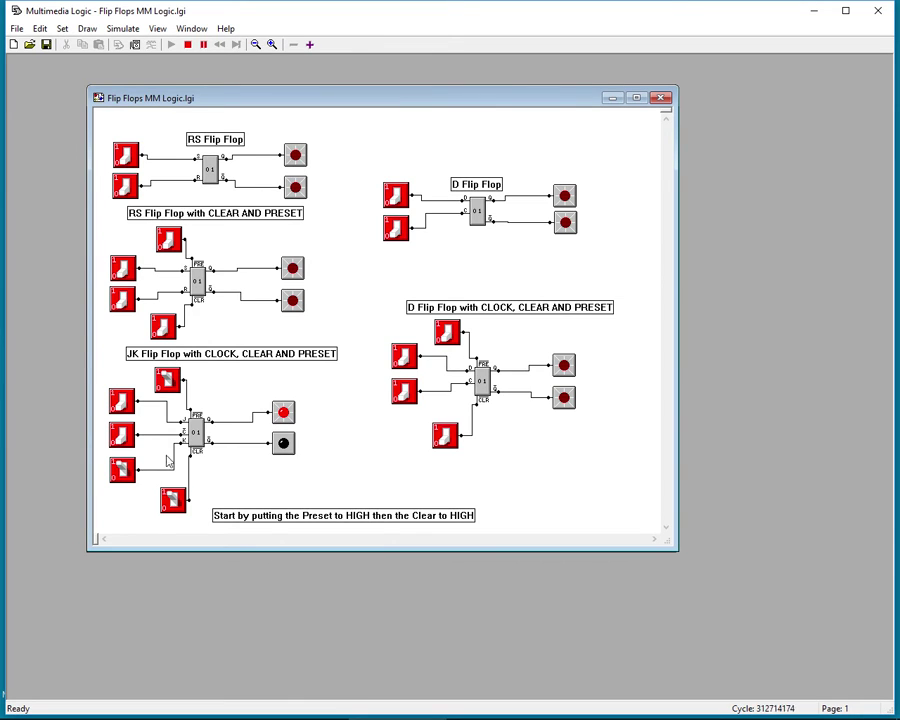
{"action": "left_click", "coordinate": [123, 436]}
{"action": "left_click", "coordinate": [120, 403]}
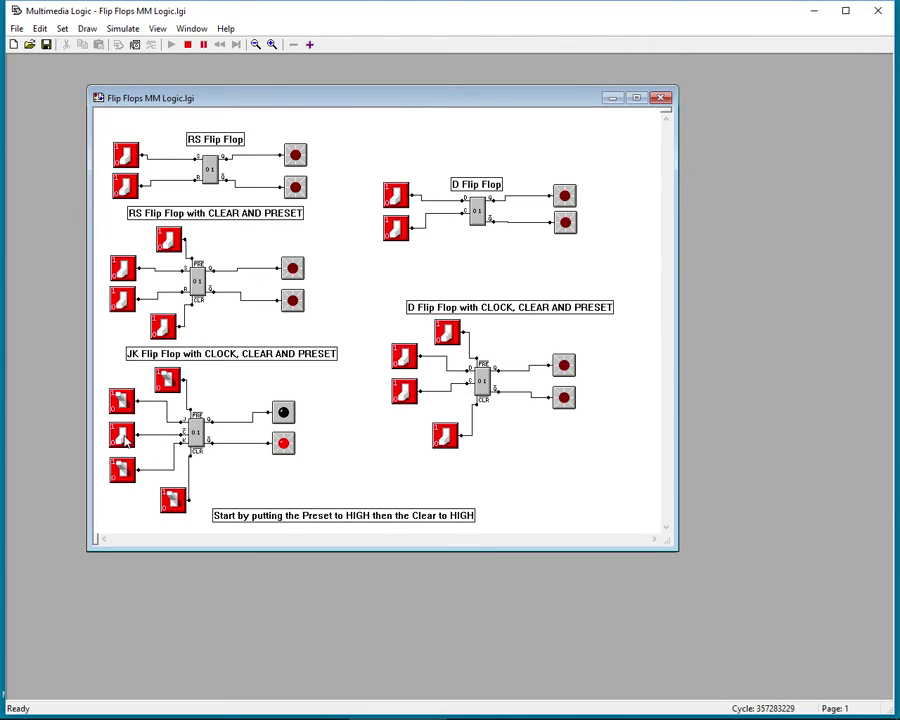
{"action": "left_click", "coordinate": [124, 437]}
{"action": "left_click", "coordinate": [124, 437]}
{"action": "left_click", "coordinate": [124, 437]}
{"action": "left_click", "coordinate": [125, 440]}
{"action": "left_click", "coordinate": [126, 439]}
{"action": "left_click", "coordinate": [120, 436]}
{"action": "left_click", "coordinate": [124, 436]}
{"action": "left_click", "coordinate": [124, 436]}
{"action": "left_click", "coordinate": [124, 436]}
{"action": "left_click", "coordinate": [124, 436]}
{"action": "left_click", "coordinate": [124, 436]}
{"action": "left_click", "coordinate": [124, 436]}
{"action": "left_click", "coordinate": [124, 436]}
{"action": "left_click", "coordinate": [124, 436]}
{"action": "left_click", "coordinate": [124, 436]}
{"action": "left_click", "coordinate": [124, 436]}
{"action": "left_click", "coordinate": [122, 470]}
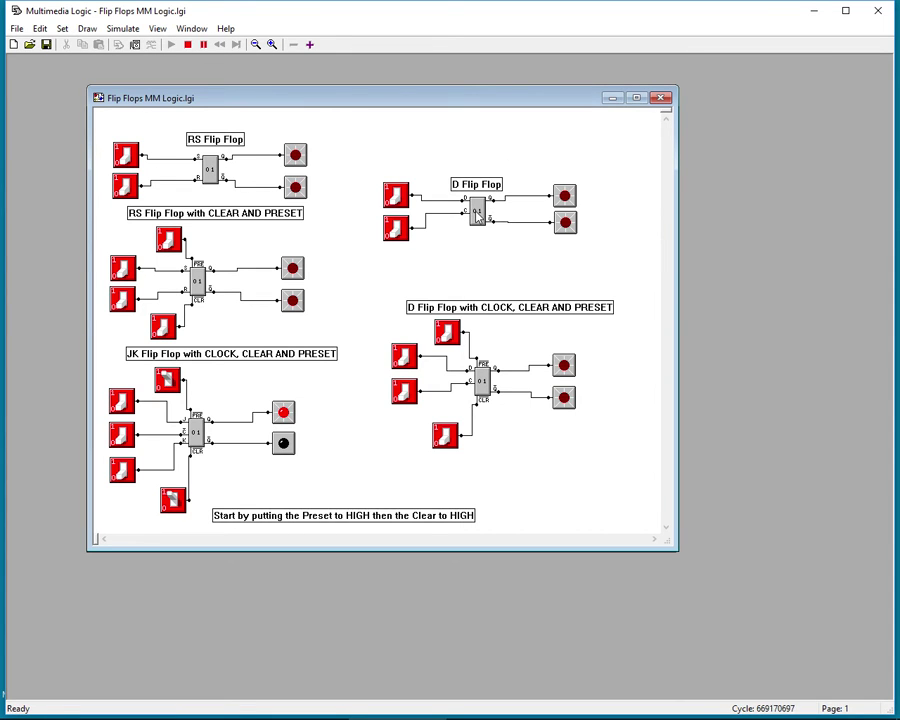
Step: Stop the simulation, check the basic D flip-flop's style in its properties without changing it, and deselect the component
{"action": "left_click", "coordinate": [187, 45]}
{"action": "right_click", "coordinate": [474, 212]}
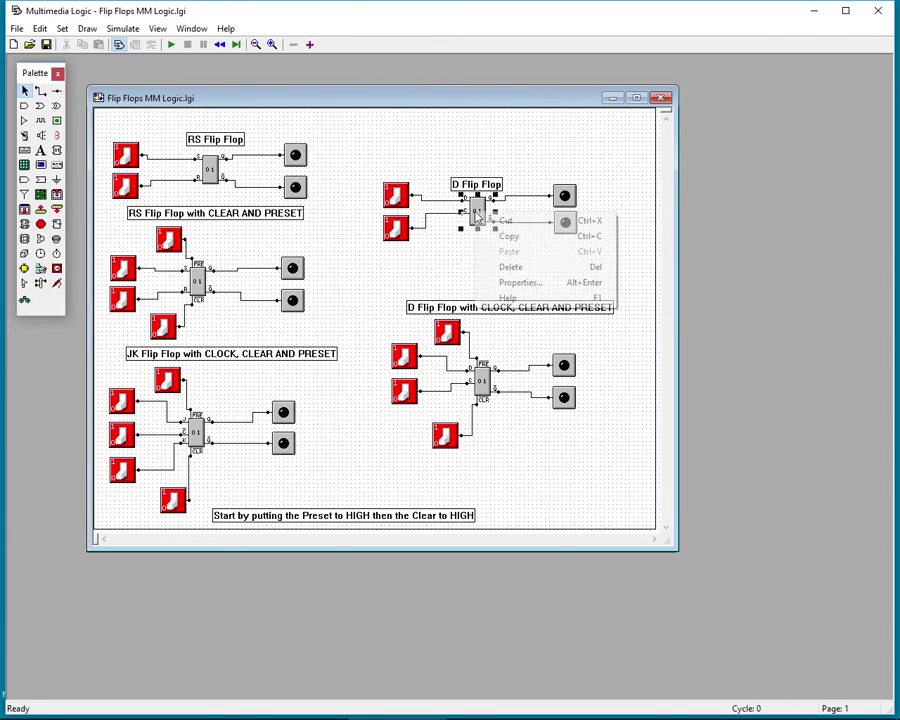
{"action": "left_click", "coordinate": [506, 284]}
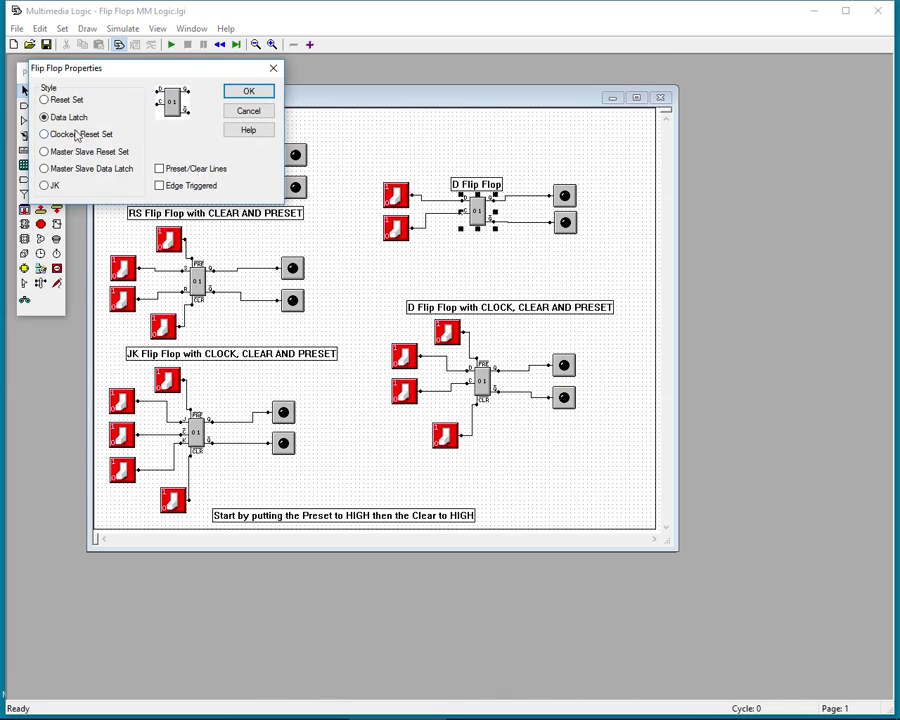
{"action": "left_click", "coordinate": [263, 113]}
{"action": "left_click", "coordinate": [474, 254]}
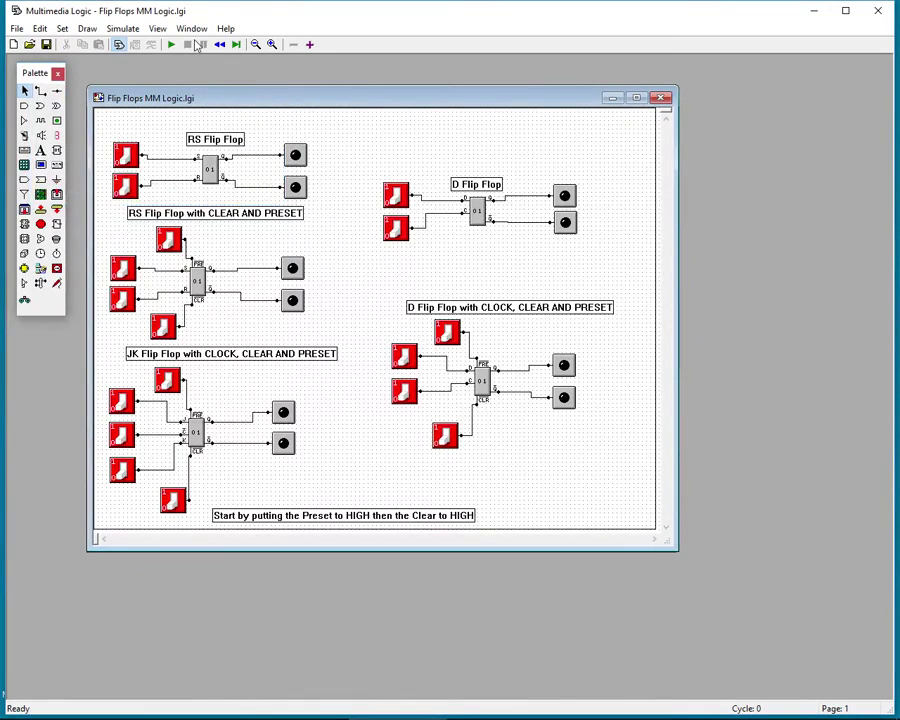
Step: Restart the simulation and test the basic D flip-flop by toggling its clock, setting D high and raising the clock
{"action": "left_click", "coordinate": [172, 44]}
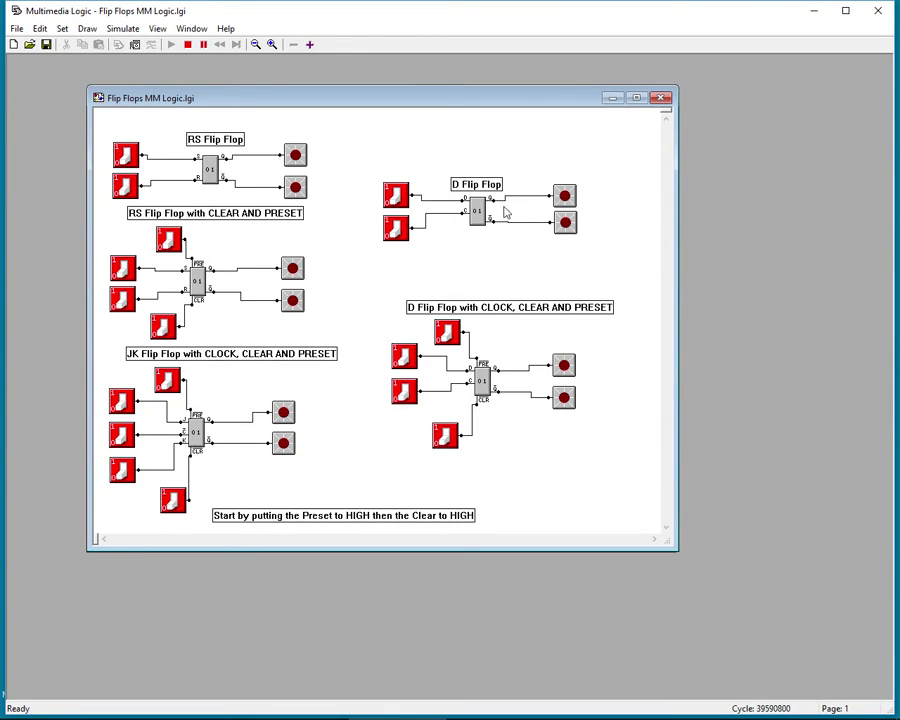
{"action": "left_click", "coordinate": [399, 230]}
{"action": "left_click", "coordinate": [403, 232]}
{"action": "left_click", "coordinate": [402, 202]}
{"action": "left_click", "coordinate": [401, 230]}
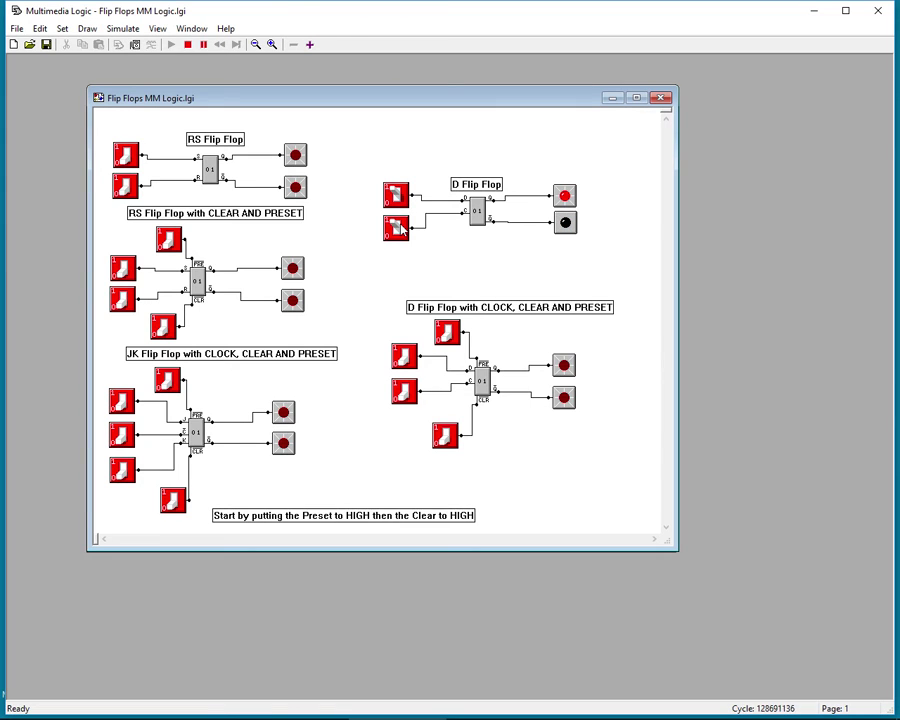
Step: Return the basic D flip-flop's clock and D to low, raise the clock again and toggle D
{"action": "left_click", "coordinate": [401, 230]}
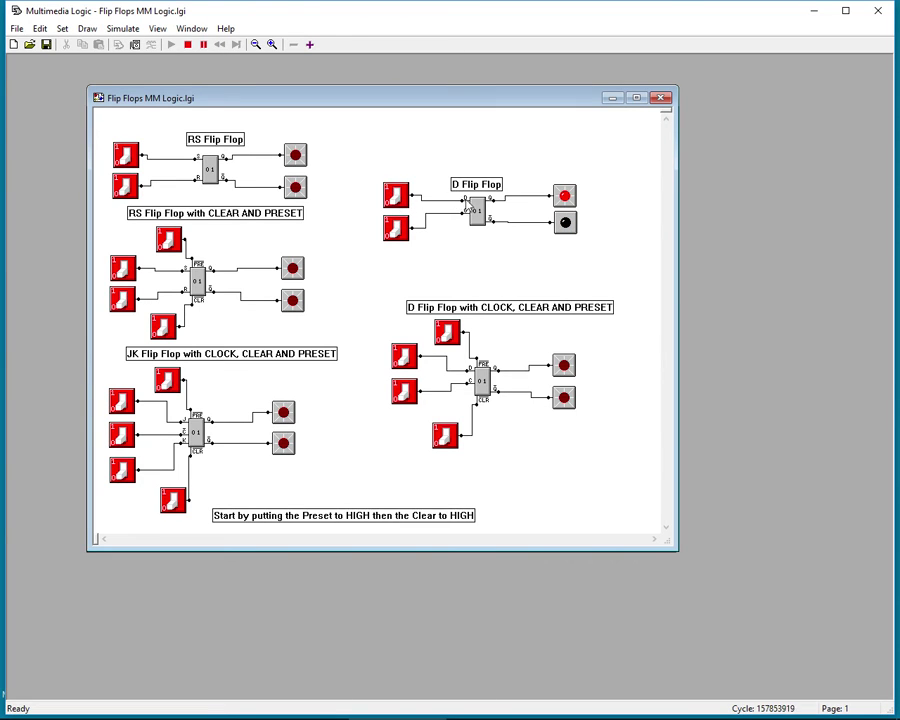
{"action": "left_click", "coordinate": [397, 231]}
{"action": "left_click", "coordinate": [398, 196]}
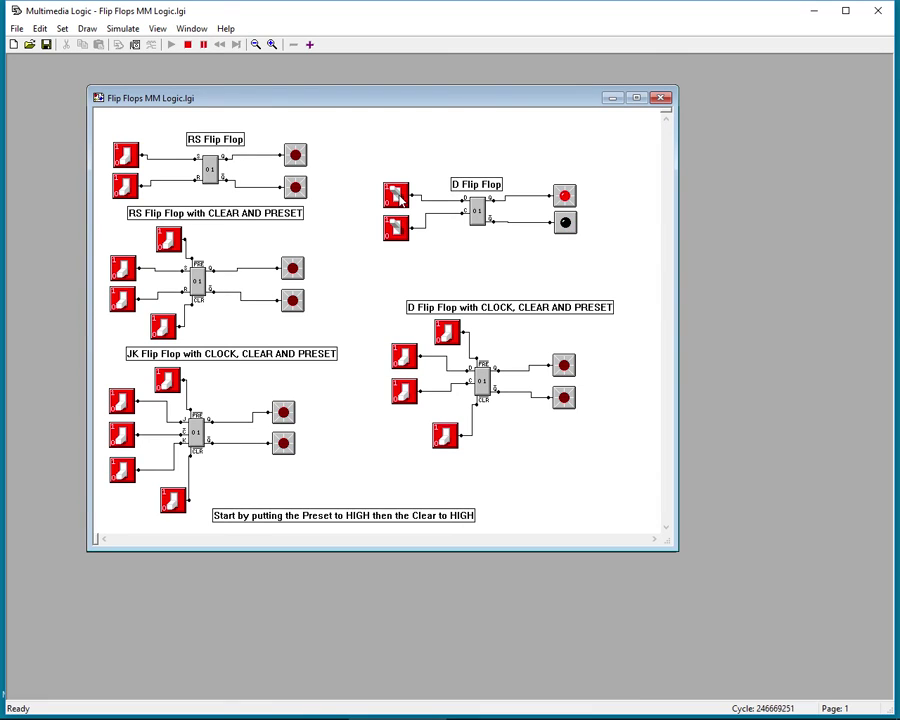
{"action": "left_click", "coordinate": [398, 196]}
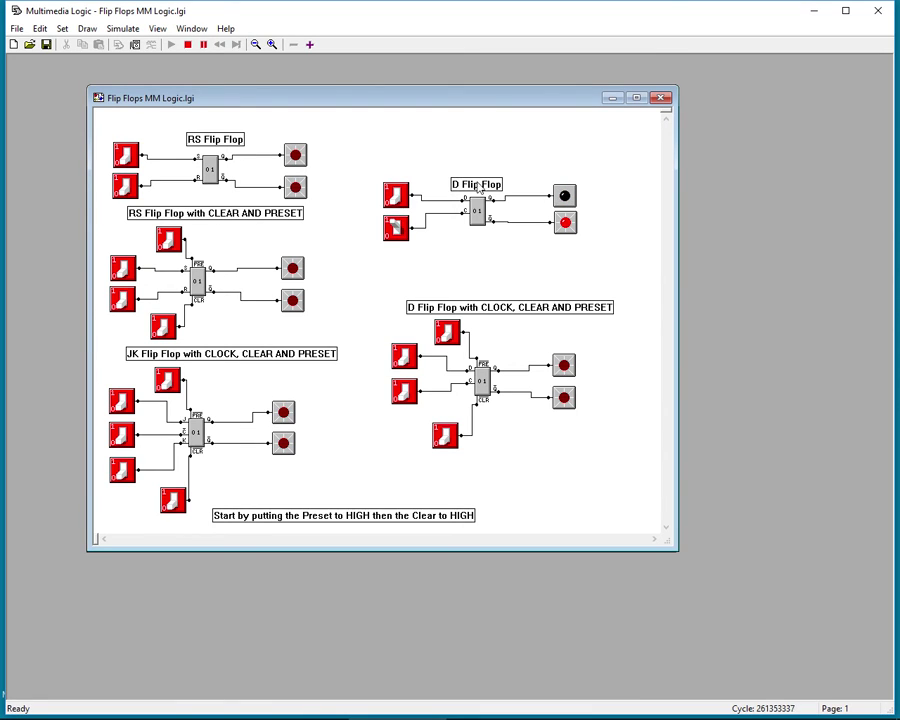
Step: Toggle D repeatedly on the basic D flip-flop while its clock is high, and return both inputs to low
{"action": "left_click", "coordinate": [397, 198]}
{"action": "left_click", "coordinate": [398, 198]}
{"action": "left_click", "coordinate": [398, 198]}
{"action": "left_click", "coordinate": [398, 198]}
{"action": "left_click", "coordinate": [398, 198]}
{"action": "left_click", "coordinate": [398, 198]}
{"action": "left_click", "coordinate": [398, 198]}
{"action": "left_click", "coordinate": [398, 198]}
{"action": "left_click", "coordinate": [398, 198]}
{"action": "left_click", "coordinate": [398, 198]}
{"action": "left_click", "coordinate": [399, 197]}
{"action": "left_click", "coordinate": [399, 197]}
{"action": "left_click", "coordinate": [401, 199]}
{"action": "left_click", "coordinate": [401, 199]}
{"action": "left_click", "coordinate": [401, 199]}
{"action": "left_click", "coordinate": [401, 199]}
{"action": "left_click", "coordinate": [401, 199]}
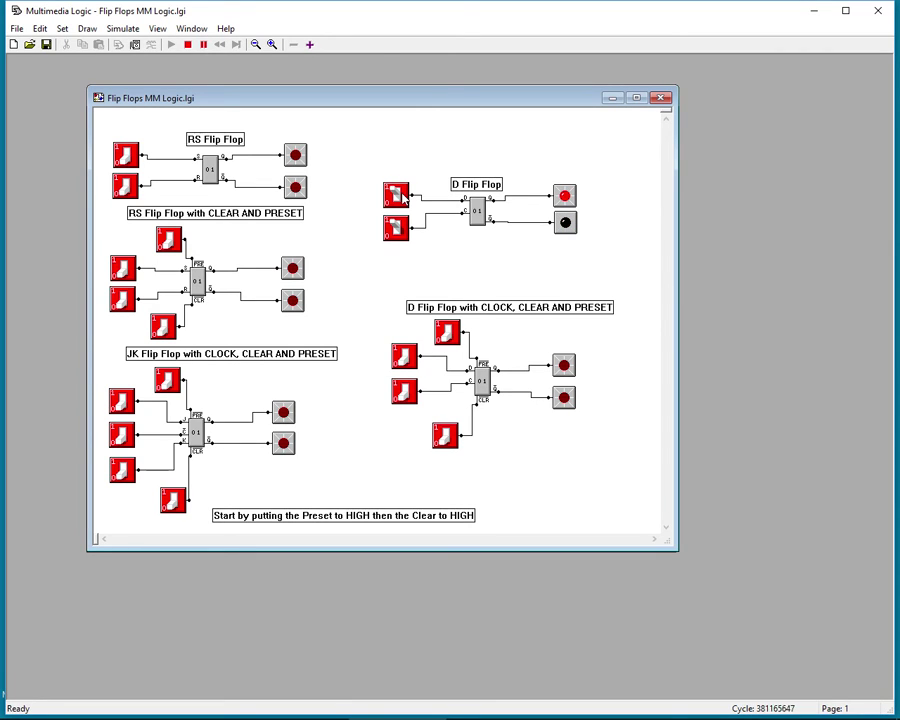
{"action": "left_click", "coordinate": [397, 226]}
{"action": "left_click", "coordinate": [397, 228]}
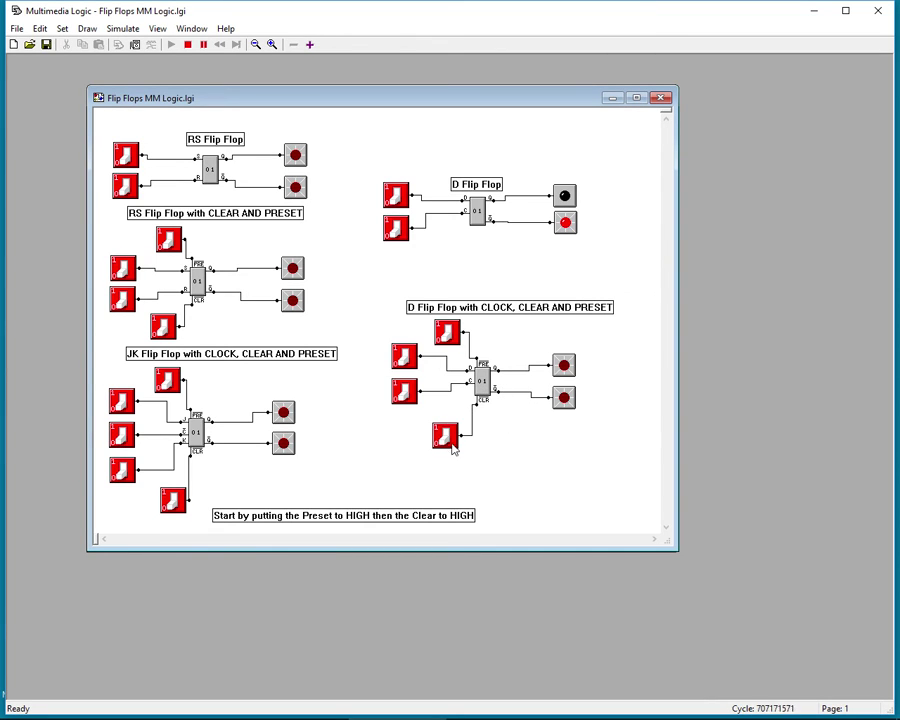
Step: On the D flip-flop with Preset and Clear, set both high, raise the clock, toggle D, and finish with D high and clock low
{"action": "left_click", "coordinate": [449, 336]}
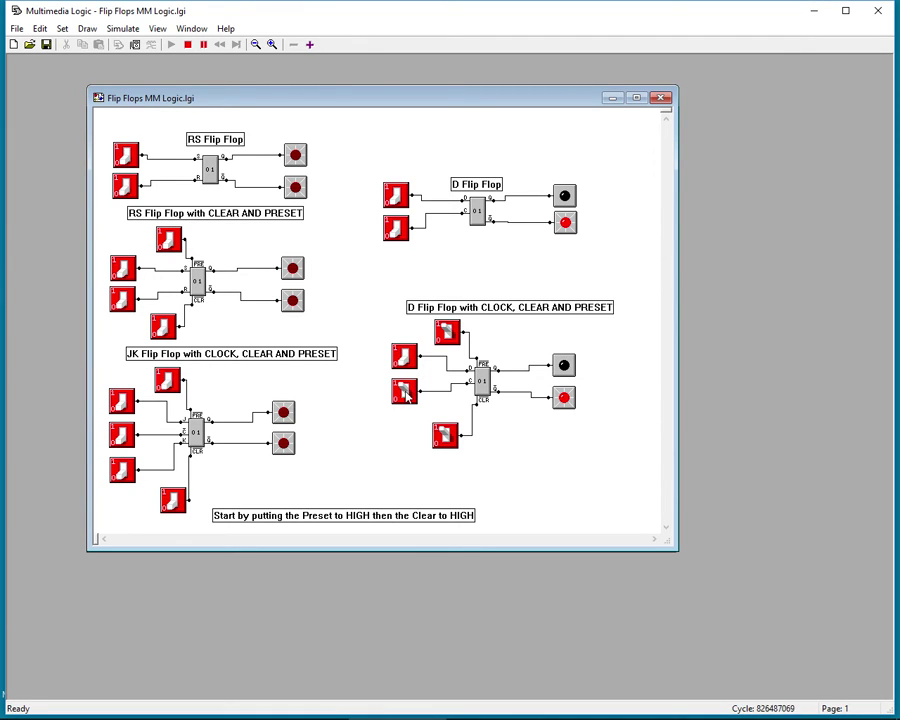
{"action": "left_click", "coordinate": [407, 358]}
{"action": "left_click", "coordinate": [407, 358]}
{"action": "left_click", "coordinate": [405, 362]}
{"action": "left_click", "coordinate": [407, 360]}
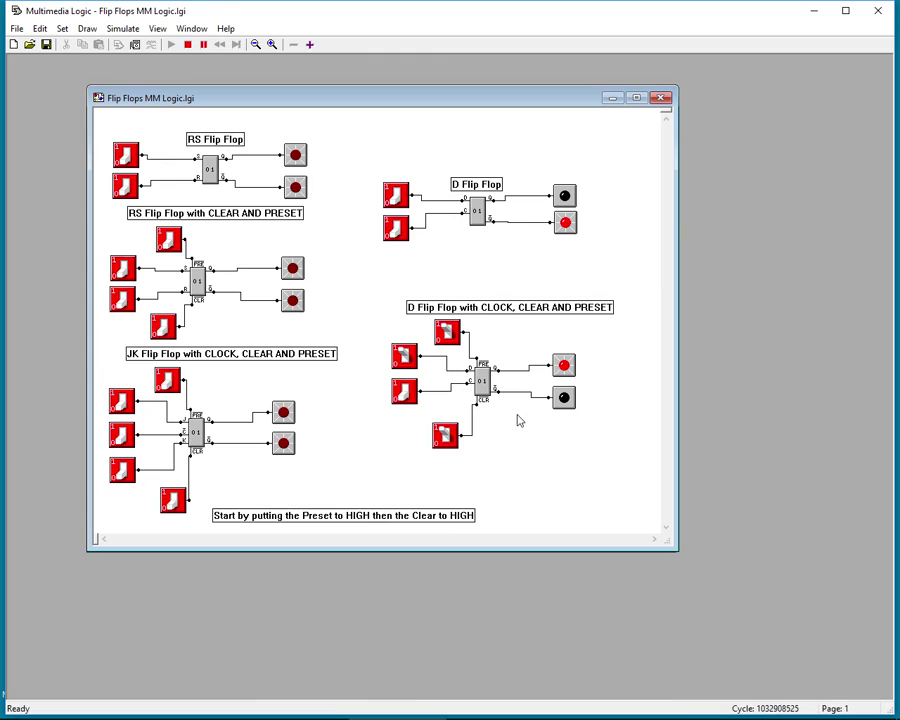
Step: Stop the simulation and turn on Edge Triggered in the properties of the D flip-flop with Clock, Clear and Preset
{"action": "mouse_move", "coordinate": [338, 104]}
{"action": "left_mouse_down"}
{"action": "mouse_move", "coordinate": [415, 331]}
{"action": "mouse_move", "coordinate": [418, 469]}
{"action": "mouse_move", "coordinate": [426, 337]}
{"action": "mouse_move", "coordinate": [415, 196]}
{"action": "mouse_move", "coordinate": [357, 110]}
{"action": "mouse_move", "coordinate": [335, 104]}
{"action": "left_mouse_up"}
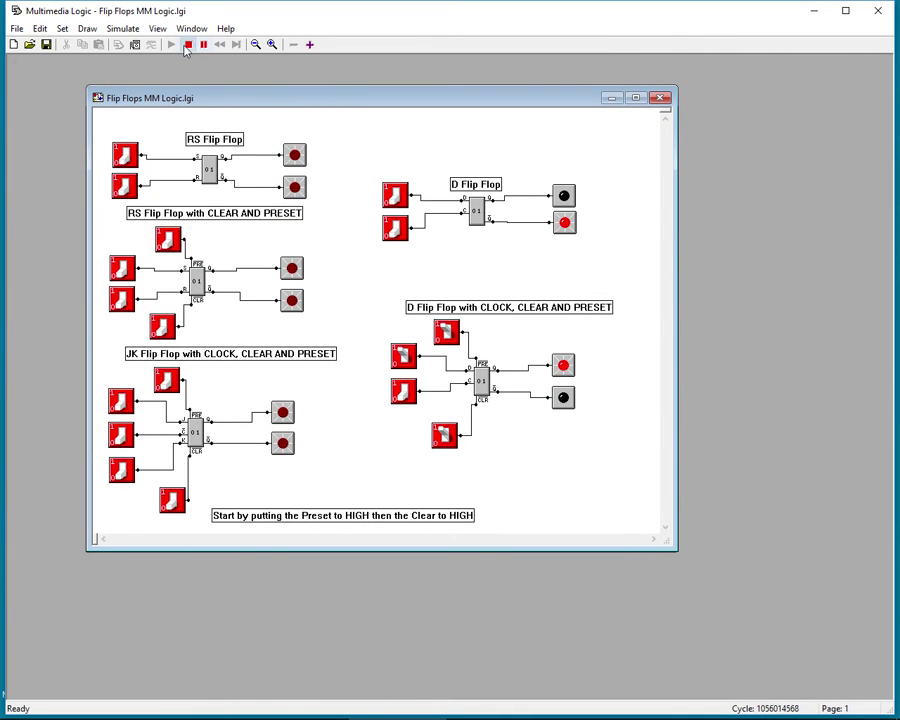
{"action": "left_click", "coordinate": [120, 44]}
{"action": "right_click", "coordinate": [479, 375]}
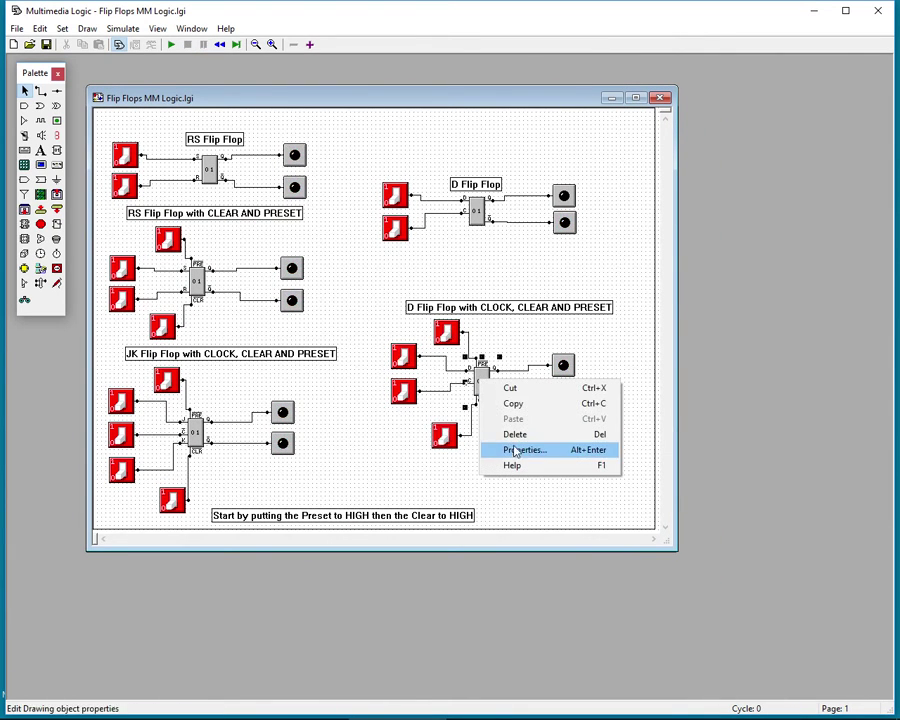
{"action": "left_click", "coordinate": [511, 447]}
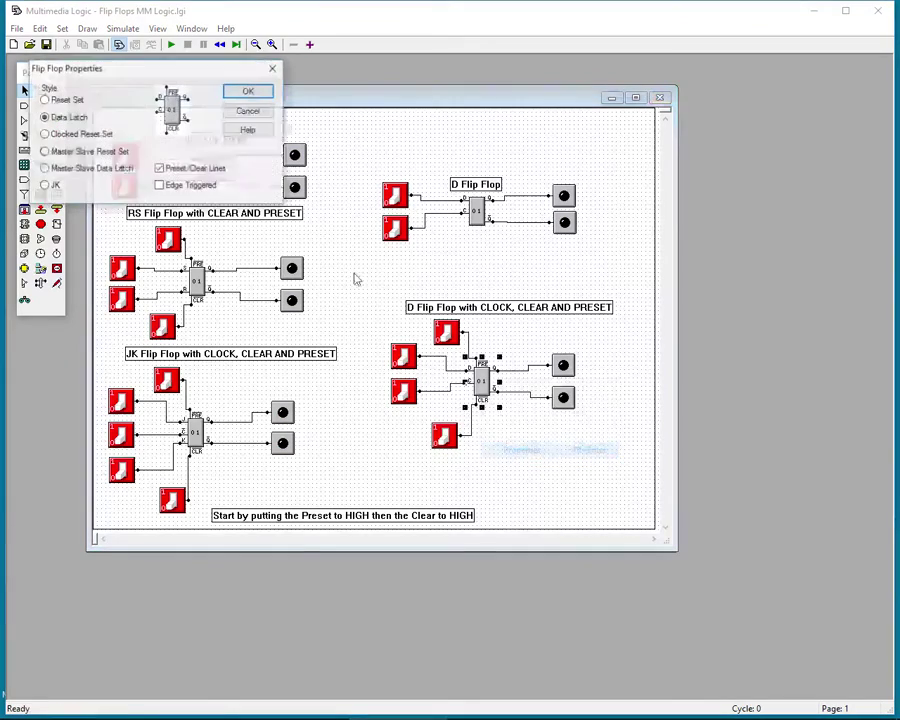
{"action": "left_click", "coordinate": [160, 186]}
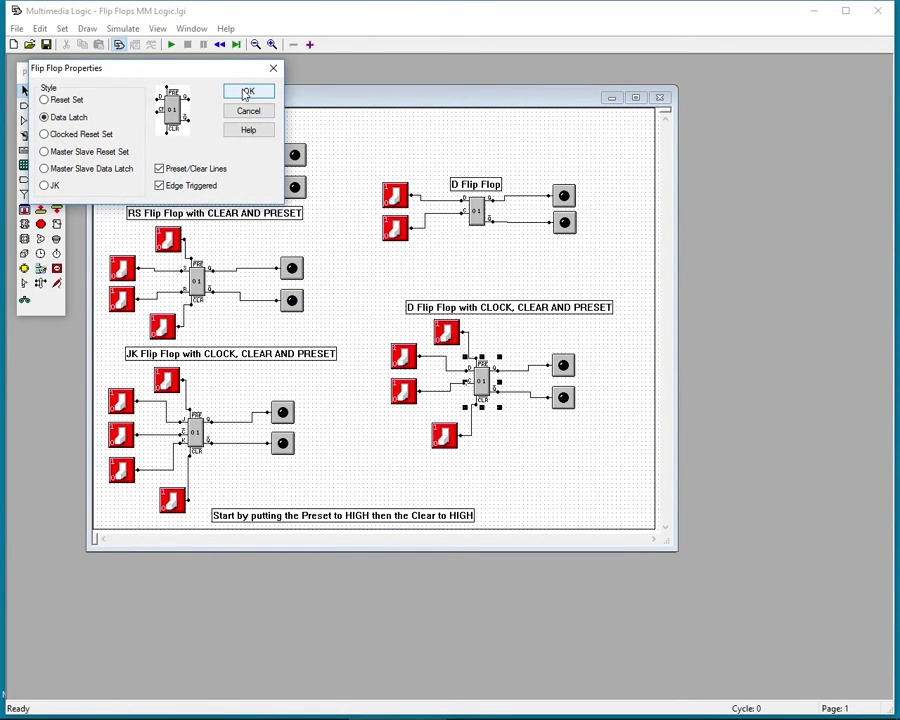
{"action": "left_click", "coordinate": [246, 93]}
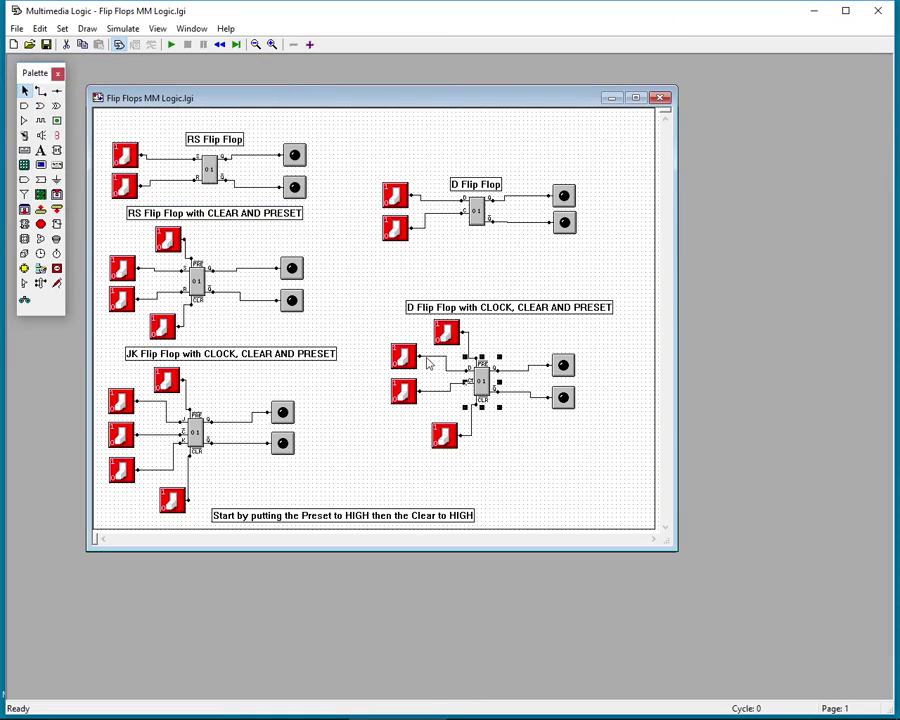
Step: Restart the simulation and set Preset, Clear and D high on the edge-triggered D flip-flop, keeping its clock low
{"action": "left_click", "coordinate": [172, 45]}
{"action": "left_click", "coordinate": [446, 331]}
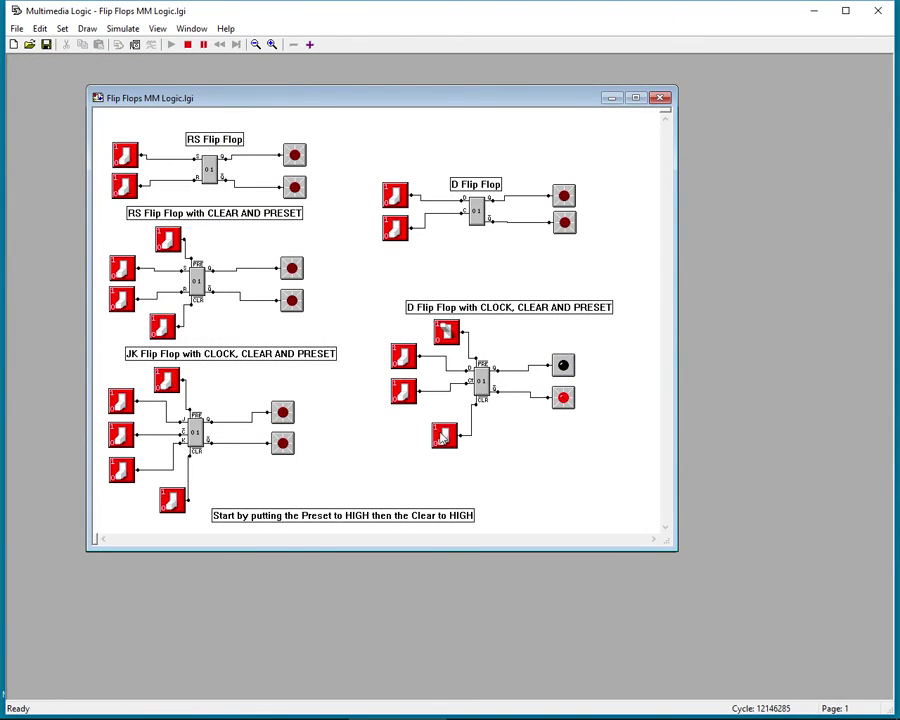
{"action": "left_click", "coordinate": [444, 435]}
{"action": "left_click", "coordinate": [404, 393]}
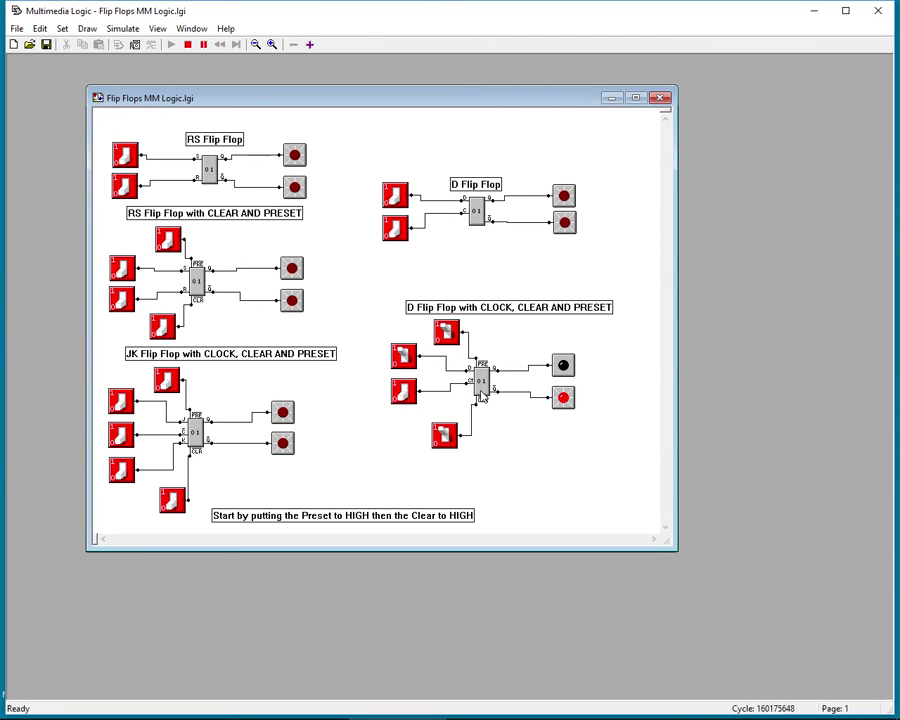
Step: Pulse the edge-triggered D flip-flop's clock and switch D between pulses, finishing with D high and the clock low
{"action": "left_click", "coordinate": [405, 393]}
{"action": "left_click", "coordinate": [403, 395]}
{"action": "left_click", "coordinate": [409, 396]}
{"action": "left_click", "coordinate": [405, 397]}
{"action": "left_click", "coordinate": [405, 397]}
{"action": "left_click", "coordinate": [407, 361]}
{"action": "left_click", "coordinate": [405, 397]}
{"action": "left_click", "coordinate": [405, 397]}
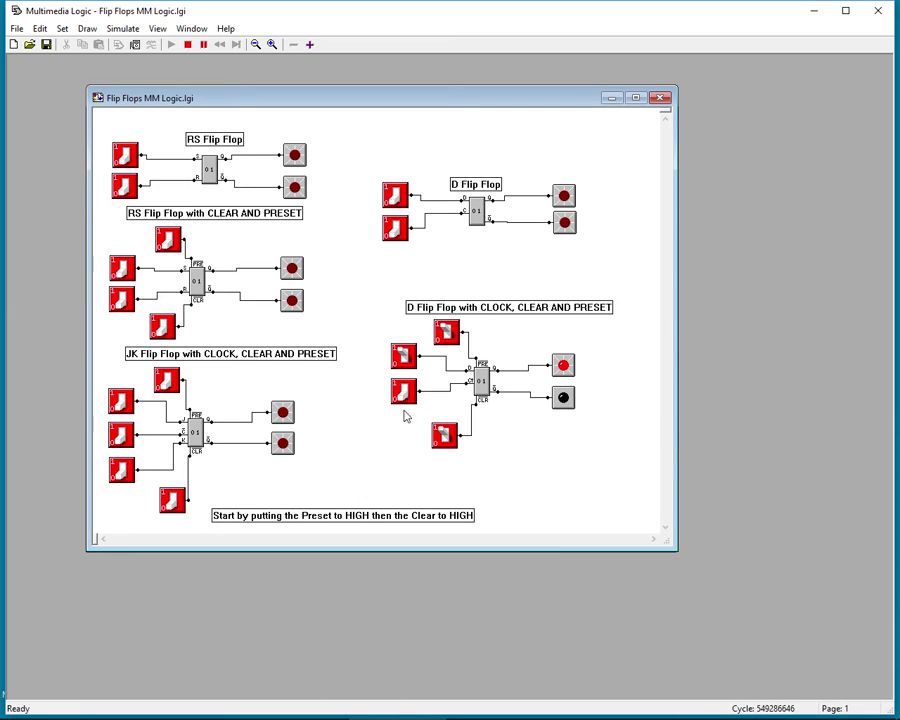
Step: Alternate D changes with clock pulses on the edge-triggered D flip-flop, and return both inputs to low
{"action": "left_click", "coordinate": [406, 360]}
{"action": "left_click", "coordinate": [407, 396]}
{"action": "left_click", "coordinate": [407, 397]}
{"action": "left_click", "coordinate": [407, 397]}
{"action": "left_click", "coordinate": [408, 365]}
{"action": "left_click", "coordinate": [406, 362]}
{"action": "left_click", "coordinate": [406, 391]}
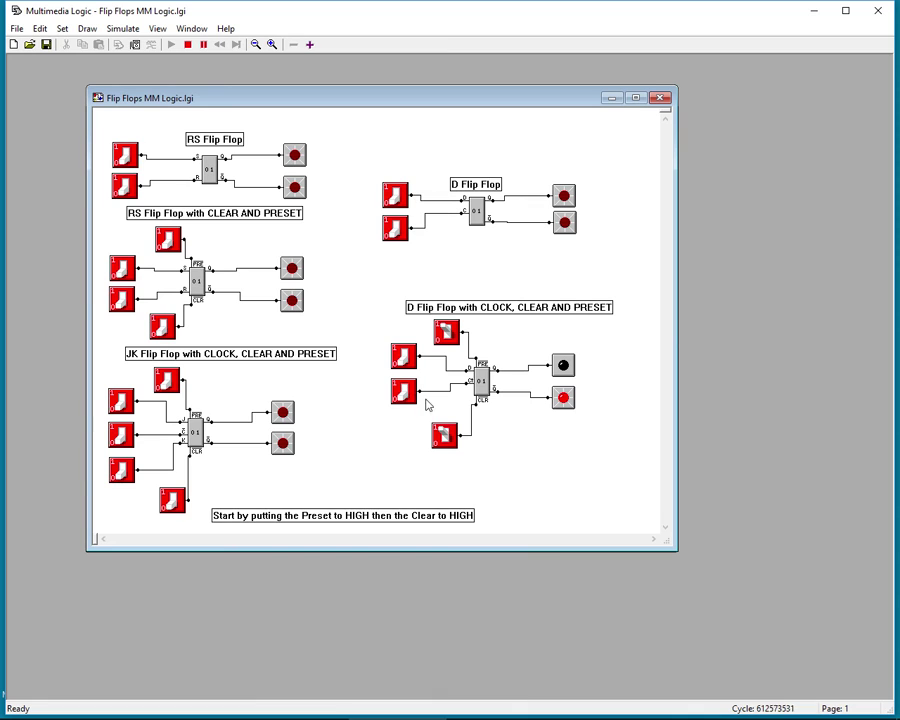
Step: Stop the simulation and turn off Edge Triggered for the D flip-flop with Clock, Clear and Preset
{"action": "left_click", "coordinate": [189, 46]}
{"action": "left_click", "coordinate": [480, 373]}
{"action": "right_click", "coordinate": [485, 375]}
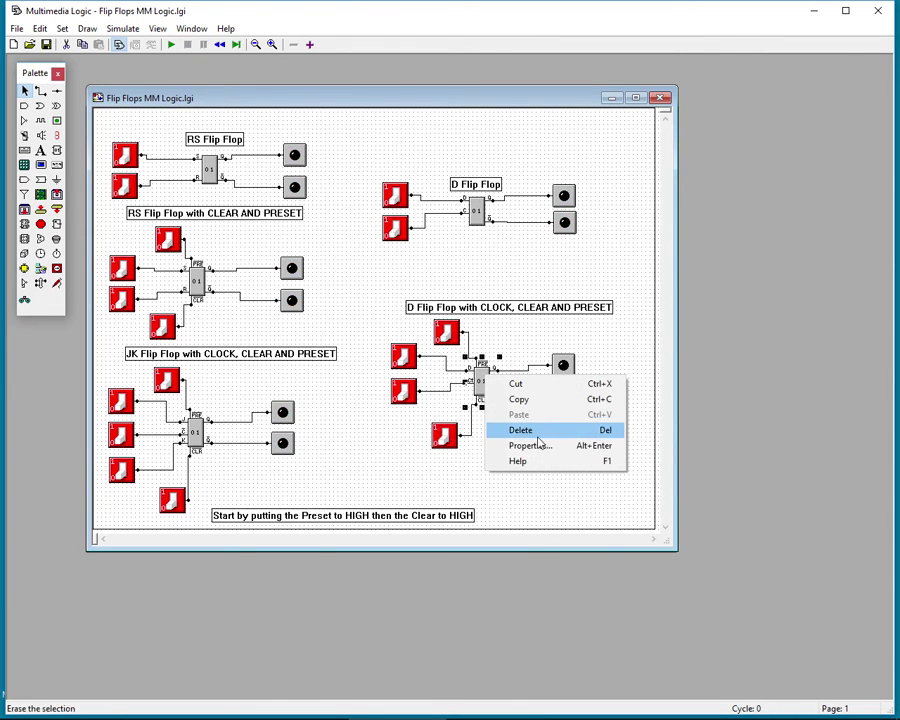
{"action": "left_click", "coordinate": [536, 445]}
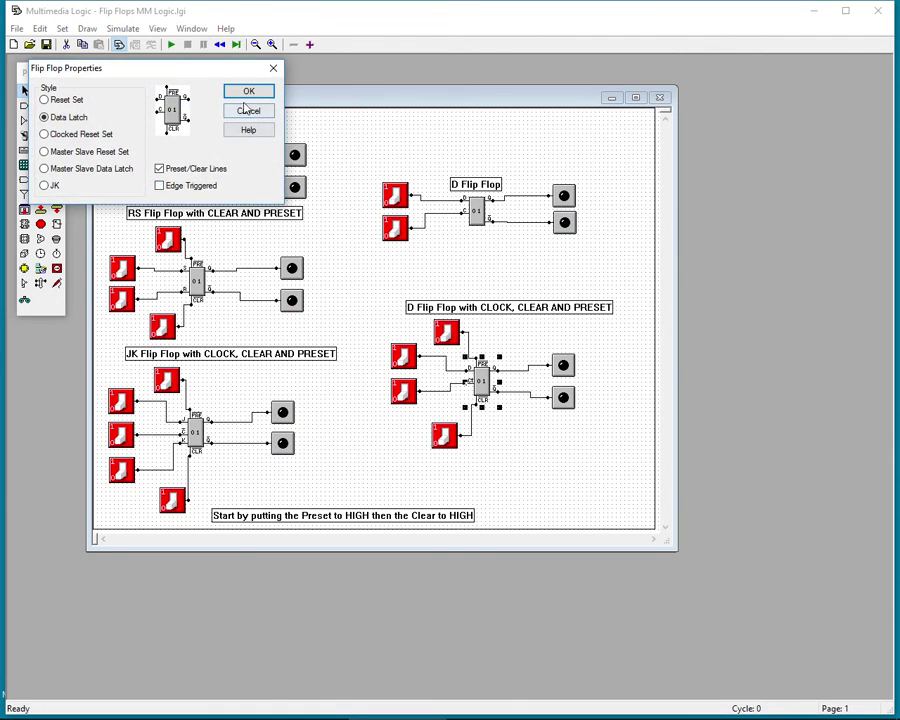
{"action": "left_click", "coordinate": [247, 110]}
Step: Restart the simulation and set Preset, Clear, D and the clock high on the non-edge-triggered D flip-flop with Preset and Clear
{"action": "left_click", "coordinate": [171, 44]}
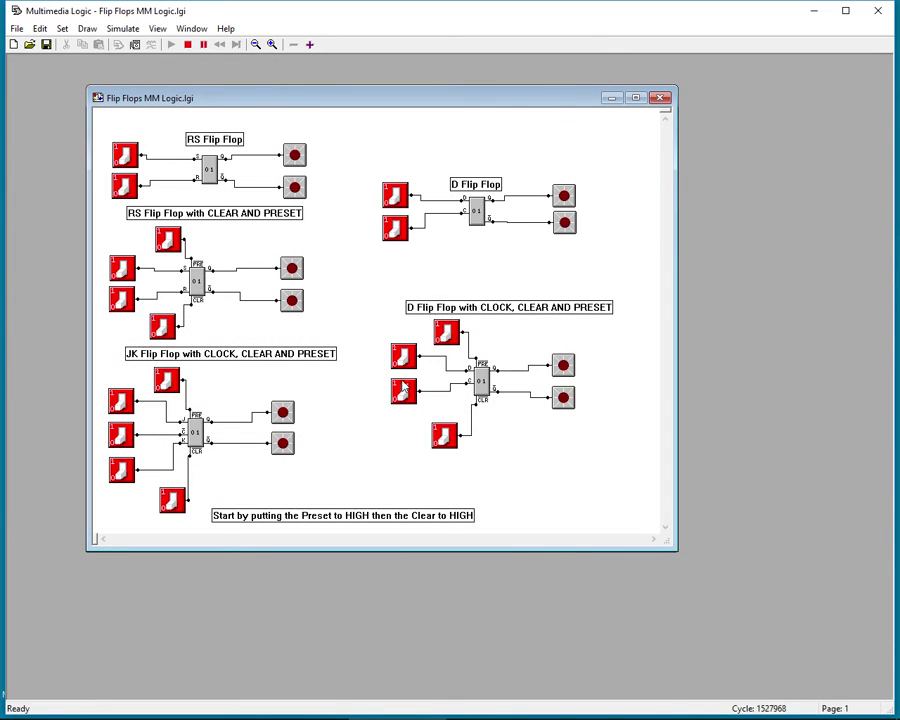
{"action": "left_click", "coordinate": [446, 331]}
{"action": "left_click", "coordinate": [446, 435]}
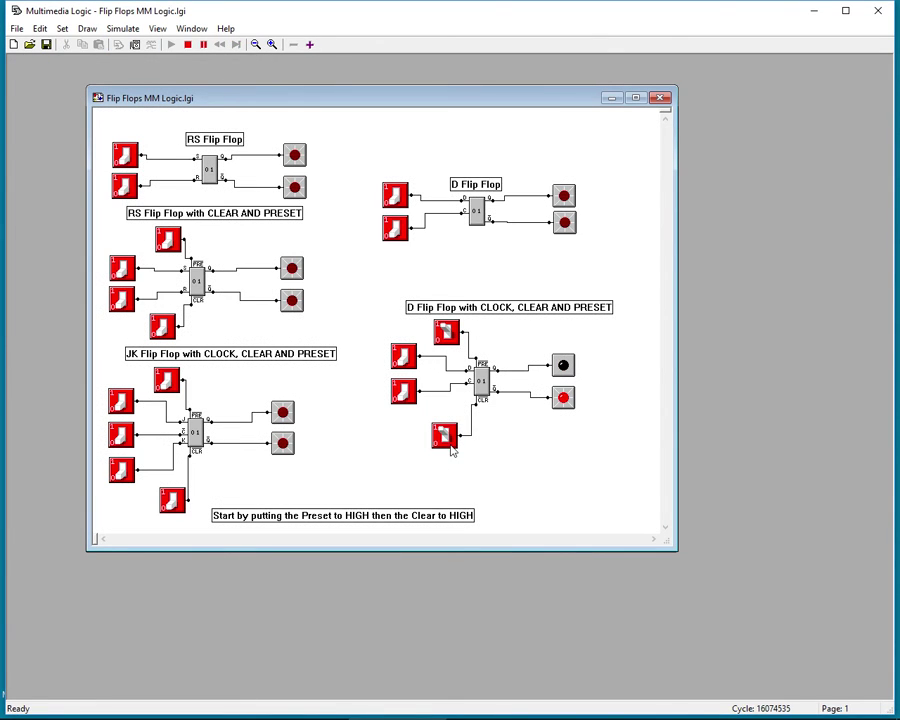
{"action": "left_click", "coordinate": [404, 359]}
{"action": "left_click", "coordinate": [402, 390]}
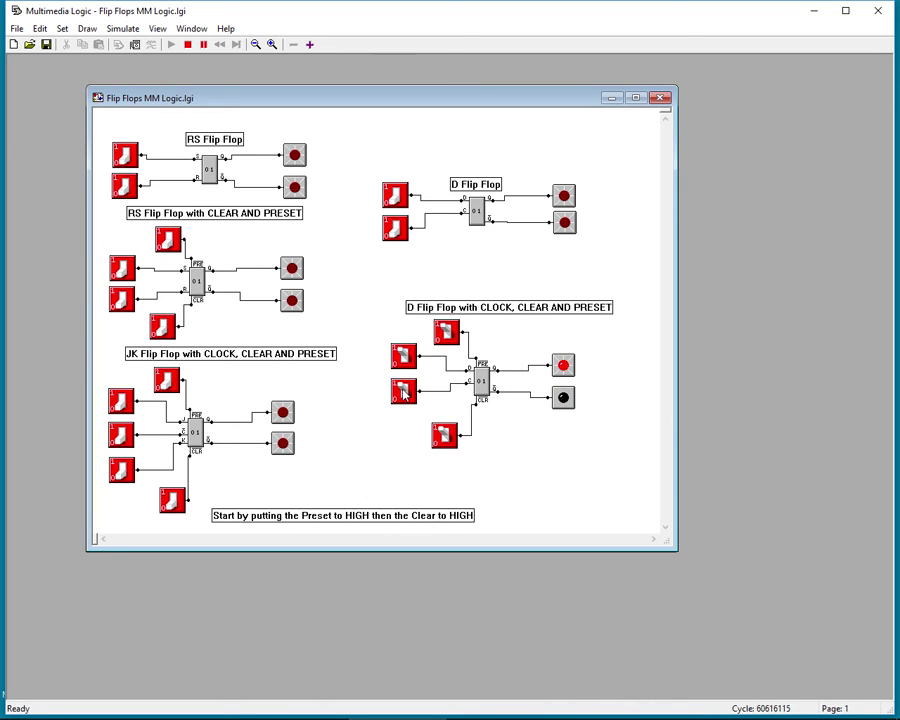
Step: Toggle D repeatedly with the clock high on the D flip-flop with Preset and Clear, and return D and clock to low
{"action": "left_click", "coordinate": [404, 357]}
{"action": "left_click", "coordinate": [404, 357]}
{"action": "left_click", "coordinate": [404, 358]}
{"action": "left_click", "coordinate": [400, 357]}
{"action": "left_click", "coordinate": [400, 357]}
{"action": "left_click", "coordinate": [400, 357]}
{"action": "left_click", "coordinate": [400, 357]}
{"action": "left_click", "coordinate": [400, 357]}
{"action": "left_click", "coordinate": [400, 357]}
{"action": "left_click", "coordinate": [400, 357]}
{"action": "left_click", "coordinate": [400, 357]}
{"action": "left_click", "coordinate": [400, 357]}
{"action": "left_click", "coordinate": [400, 357]}
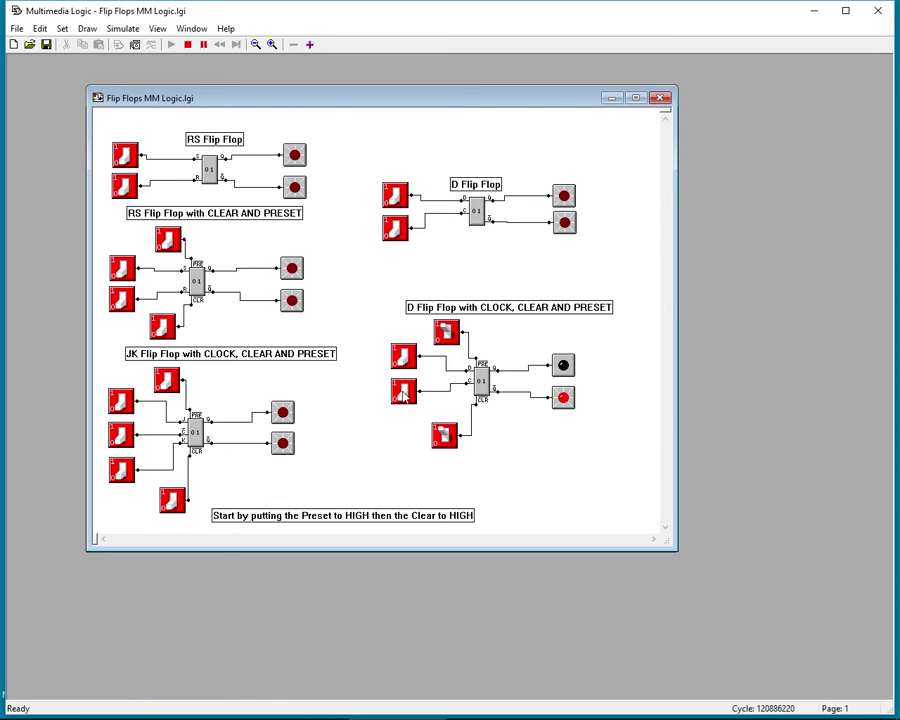
Step: Toggle D with the clock low on the D flip-flop with Preset and Clear, ending with D low
{"action": "left_click", "coordinate": [405, 362]}
{"action": "left_click", "coordinate": [405, 362]}
{"action": "left_click", "coordinate": [405, 362]}
{"action": "left_click", "coordinate": [405, 362]}
Step: Move the Flip Flops MM Logic.lgi window aside and bring Flip Flops Counter MM Logic.lgi in front of it
{"action": "left_click_drag", "start_coordinate": [283, 101], "coordinate": [320, 172]}
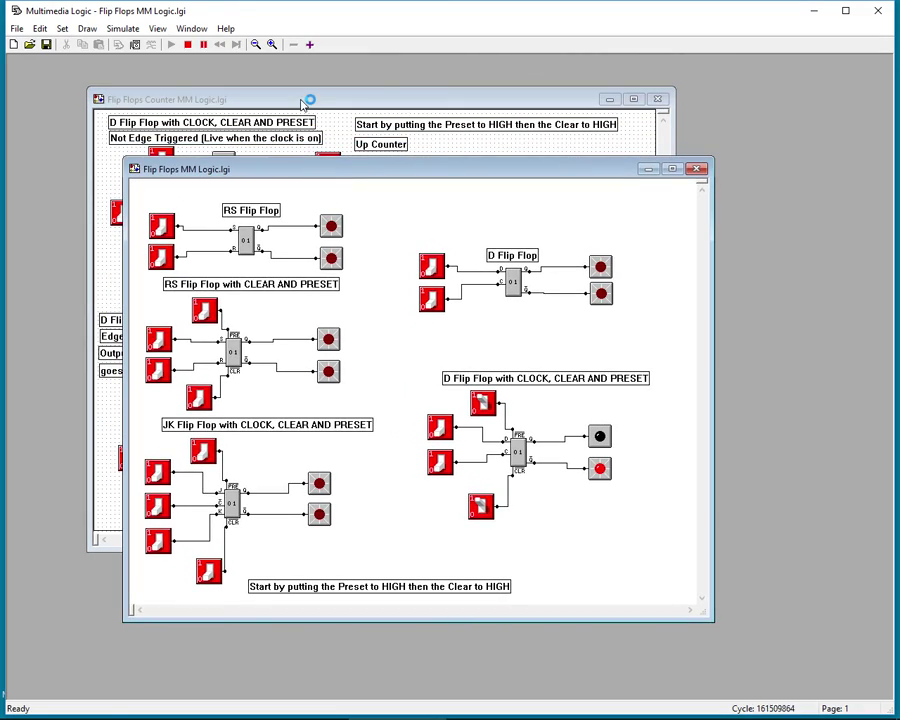
{"action": "left_click", "coordinate": [301, 101]}
{"action": "left_click_drag", "start_coordinate": [302, 103], "coordinate": [334, 170]}
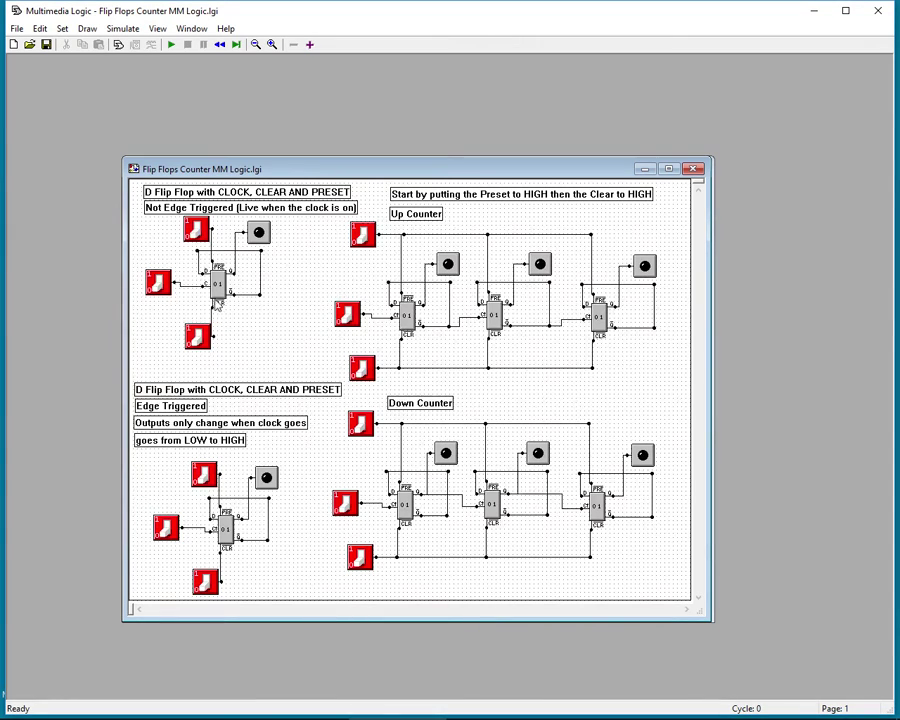
Step: Try to start the simulation of Flip Flops Counter MM Logic.lgi
{"action": "left_click", "coordinate": [198, 232]}
{"action": "left_click", "coordinate": [171, 44]}
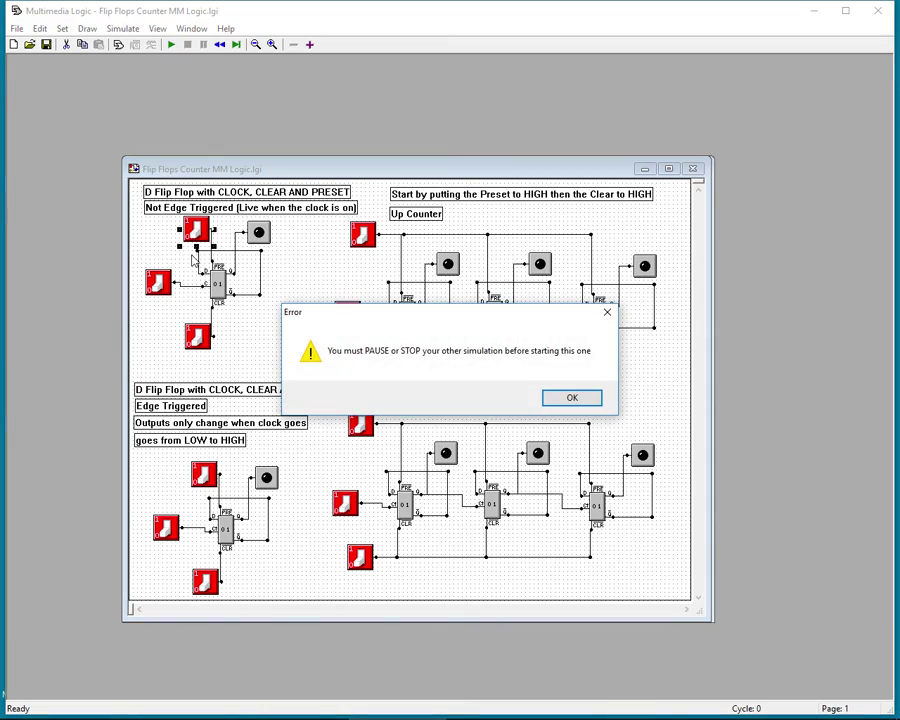
{"action": "left_click", "coordinate": [588, 397]}
Step: Bring Flip Flops MM Logic.lgi to the front and stop its simulation
{"action": "left_click_drag", "start_coordinate": [397, 175], "coordinate": [390, 218]}
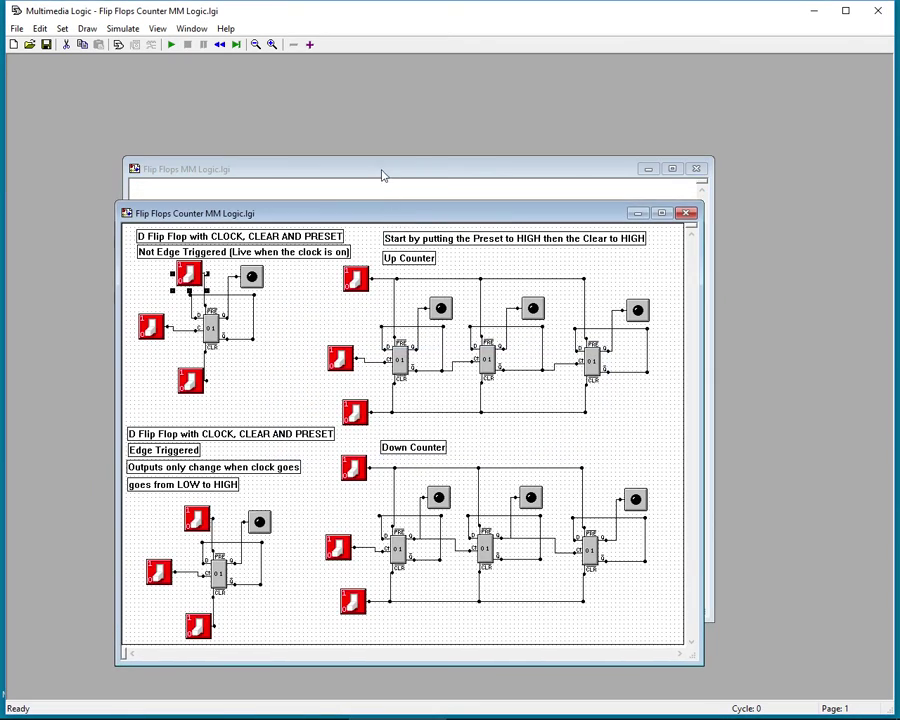
{"action": "left_click", "coordinate": [380, 174]}
{"action": "left_click", "coordinate": [187, 44]}
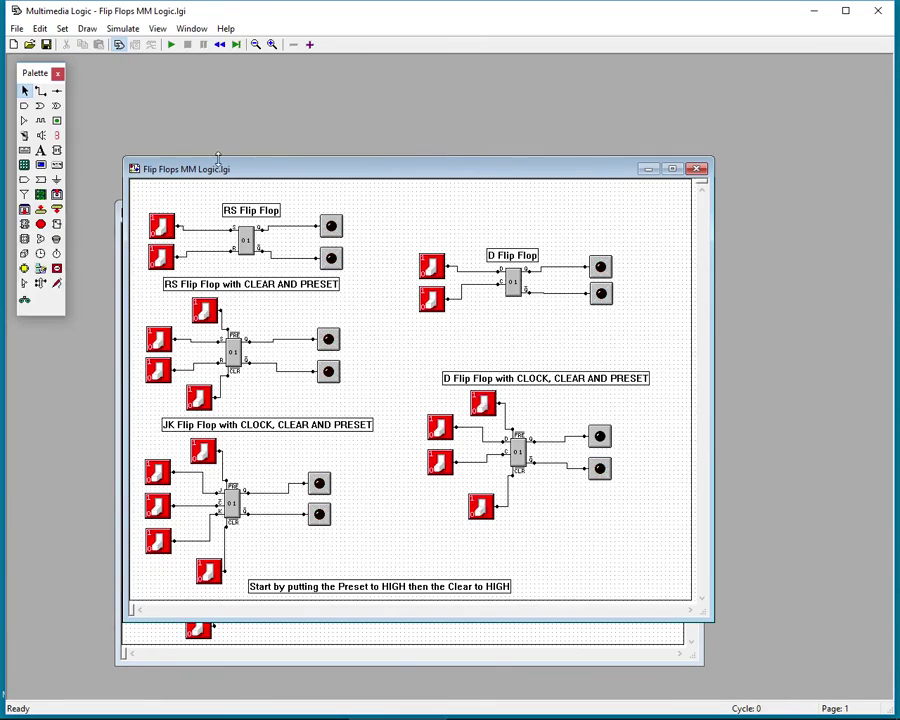
Step: Bring Flip Flops Counter MM Logic.lgi back to the front and start its simulation
{"action": "left_click", "coordinate": [117, 224]}
{"action": "left_click_drag", "start_coordinate": [165, 212], "coordinate": [165, 173]}
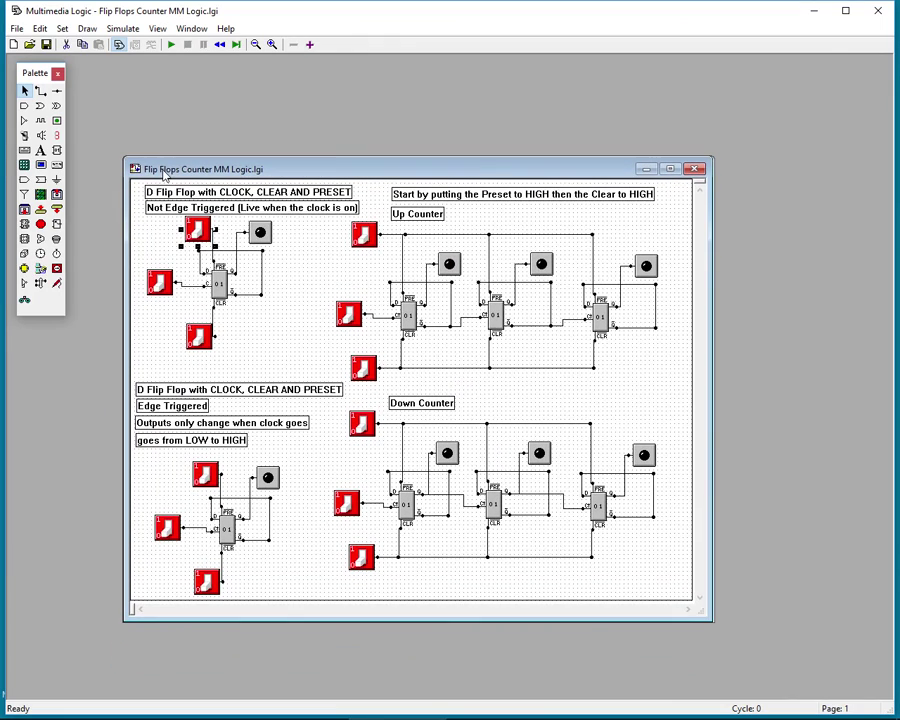
{"action": "left_click", "coordinate": [171, 44]}
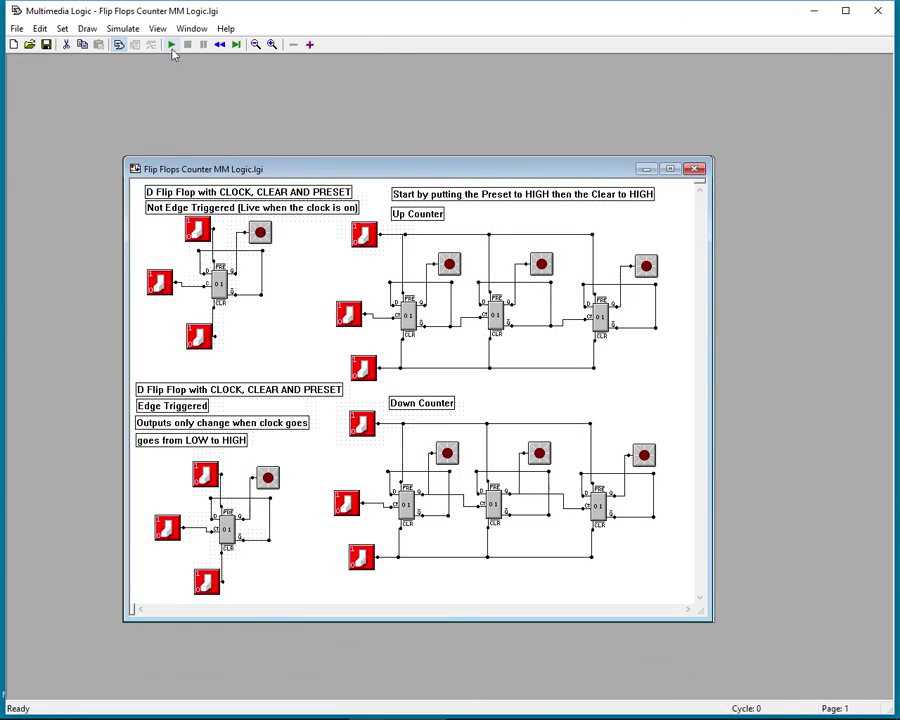
Step: Set Preset and Clear high on the Not Edge Triggered D flip-flop and pulse its clock once
{"action": "left_click", "coordinate": [197, 232]}
{"action": "left_click", "coordinate": [199, 337]}
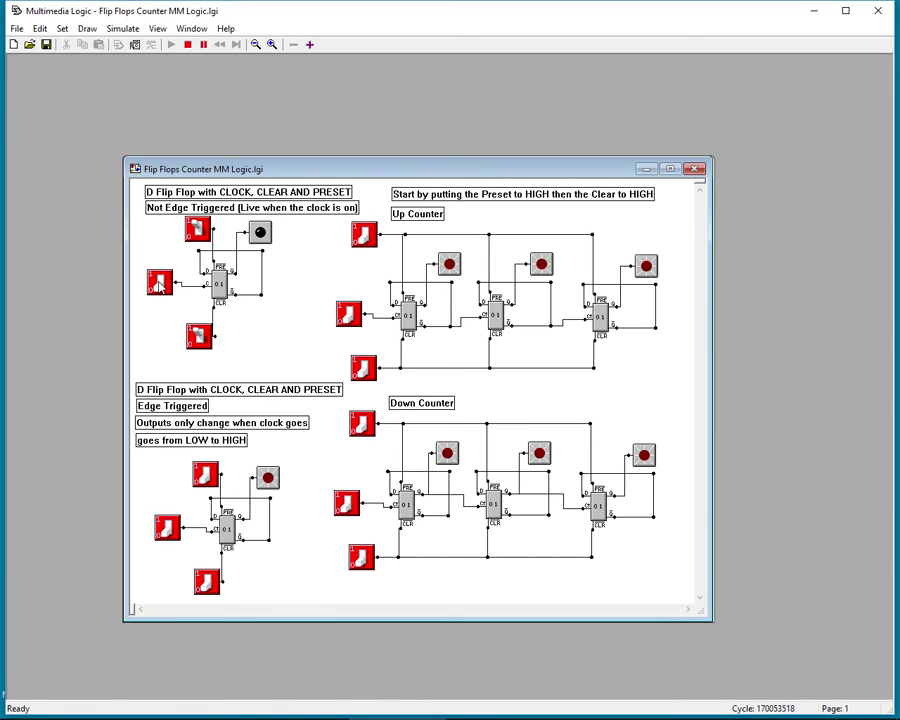
{"action": "left_click", "coordinate": [160, 283]}
{"action": "left_click", "coordinate": [157, 285]}
Step: Set Preset and Clear high on the Edge Triggered D flip-flop and pulse its clock repeatedly, ending with the clock low
{"action": "left_click", "coordinate": [206, 580]}
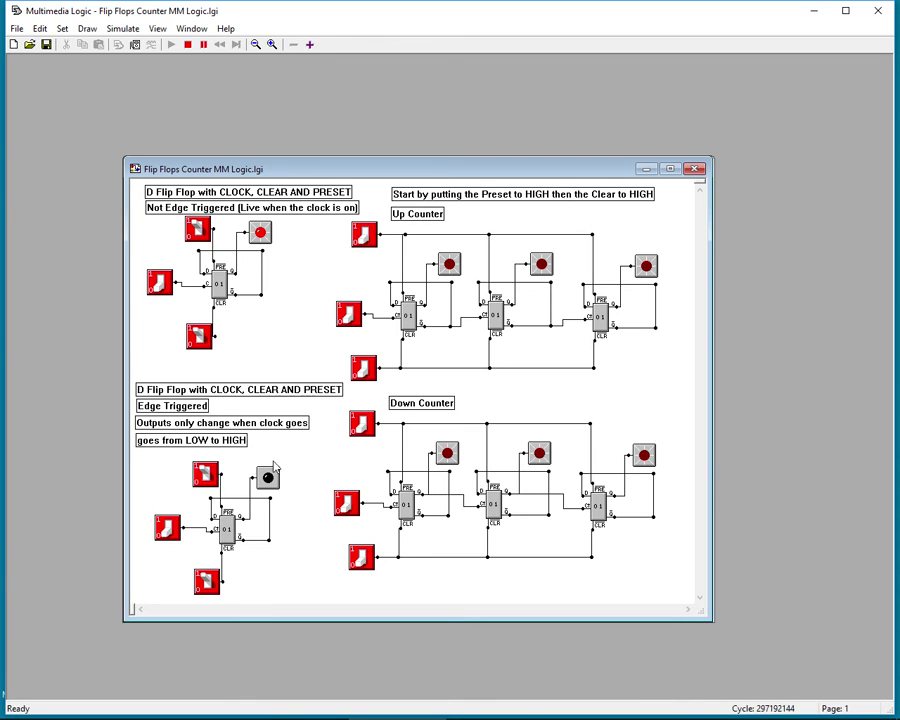
{"action": "left_click", "coordinate": [169, 532]}
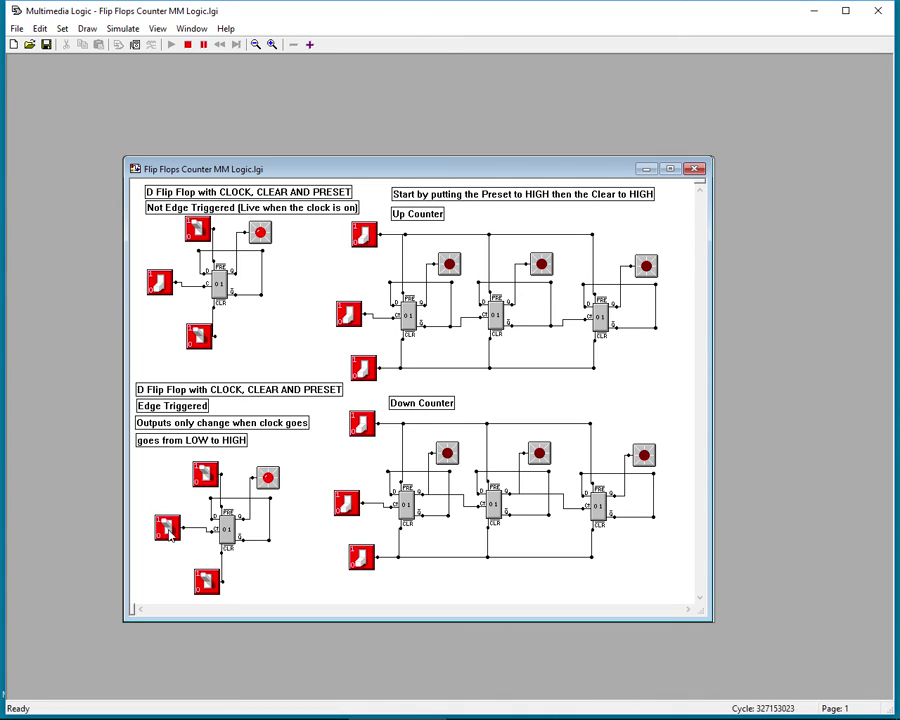
{"action": "left_click", "coordinate": [171, 531]}
{"action": "left_click", "coordinate": [171, 531]}
{"action": "left_click", "coordinate": [169, 530]}
{"action": "left_click", "coordinate": [169, 530]}
{"action": "left_click", "coordinate": [169, 530]}
{"action": "left_click", "coordinate": [168, 530]}
{"action": "left_click", "coordinate": [168, 530]}
{"action": "left_click", "coordinate": [168, 530]}
{"action": "left_click", "coordinate": [169, 530]}
{"action": "left_click", "coordinate": [167, 533]}
{"action": "left_click", "coordinate": [167, 530]}
{"action": "left_click", "coordinate": [168, 531]}
{"action": "left_click", "coordinate": [168, 531]}
{"action": "left_click", "coordinate": [168, 531]}
{"action": "left_click", "coordinate": [170, 533]}
{"action": "left_click", "coordinate": [170, 533]}
{"action": "left_click", "coordinate": [170, 533]}
{"action": "left_click", "coordinate": [170, 533]}
{"action": "left_click", "coordinate": [170, 534]}
{"action": "left_click", "coordinate": [170, 534]}
{"action": "left_click", "coordinate": [170, 534]}
{"action": "left_click", "coordinate": [170, 534]}
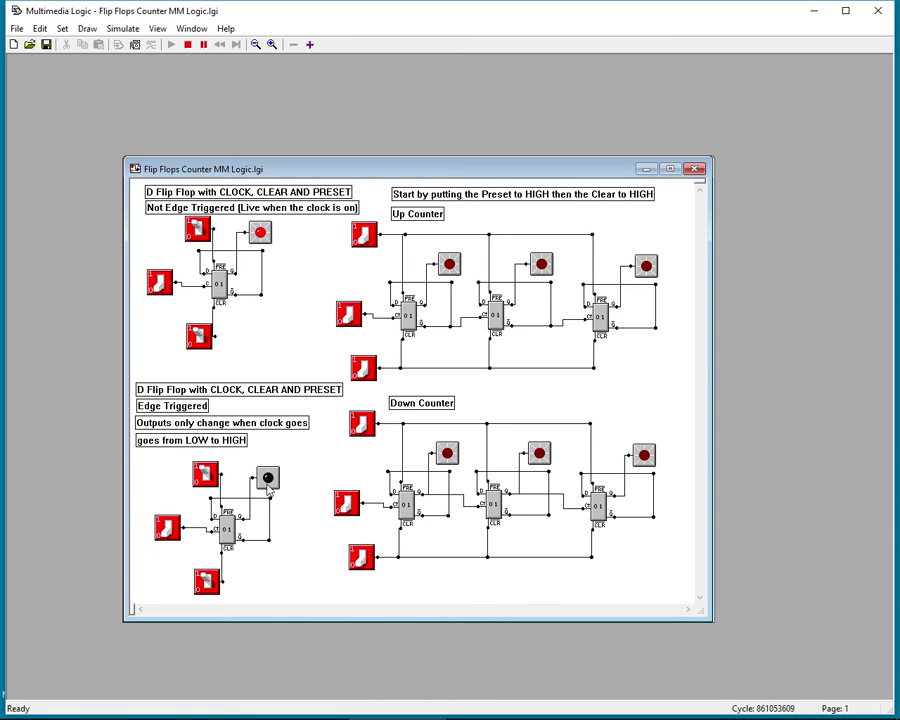
{"action": "left_click", "coordinate": [168, 530]}
{"action": "left_click", "coordinate": [168, 530]}
{"action": "left_click", "coordinate": [168, 530]}
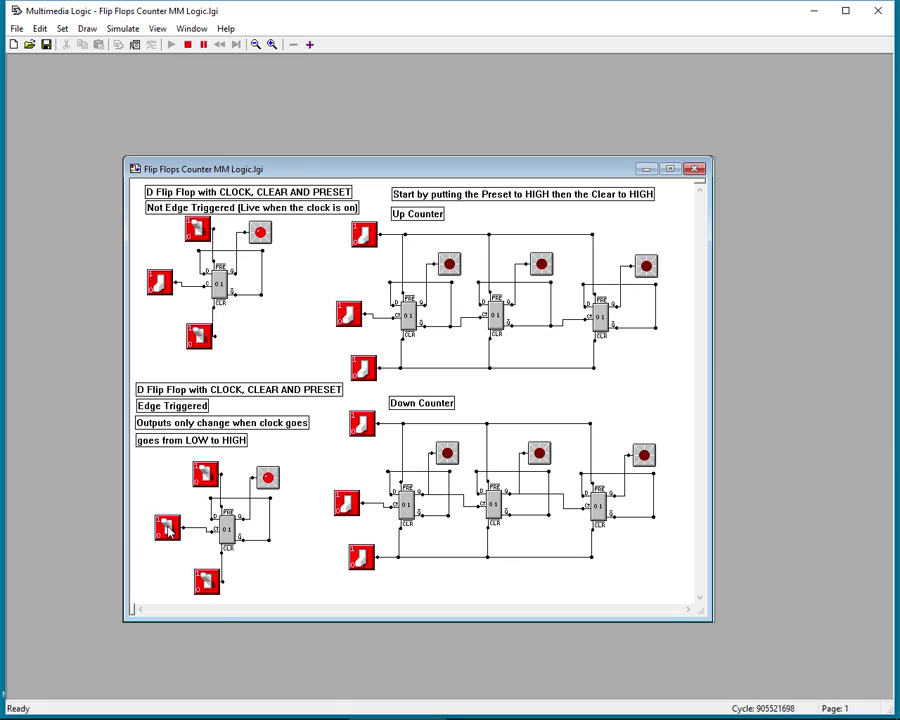
{"action": "left_click", "coordinate": [168, 530]}
{"action": "left_click", "coordinate": [168, 530]}
Step: Toggle the Edge Triggered D flip-flop's Preset and Clear switches, leaving Preset high and Clear low
{"action": "left_click", "coordinate": [205, 476]}
{"action": "left_click", "coordinate": [207, 582]}
{"action": "left_click", "coordinate": [207, 582]}
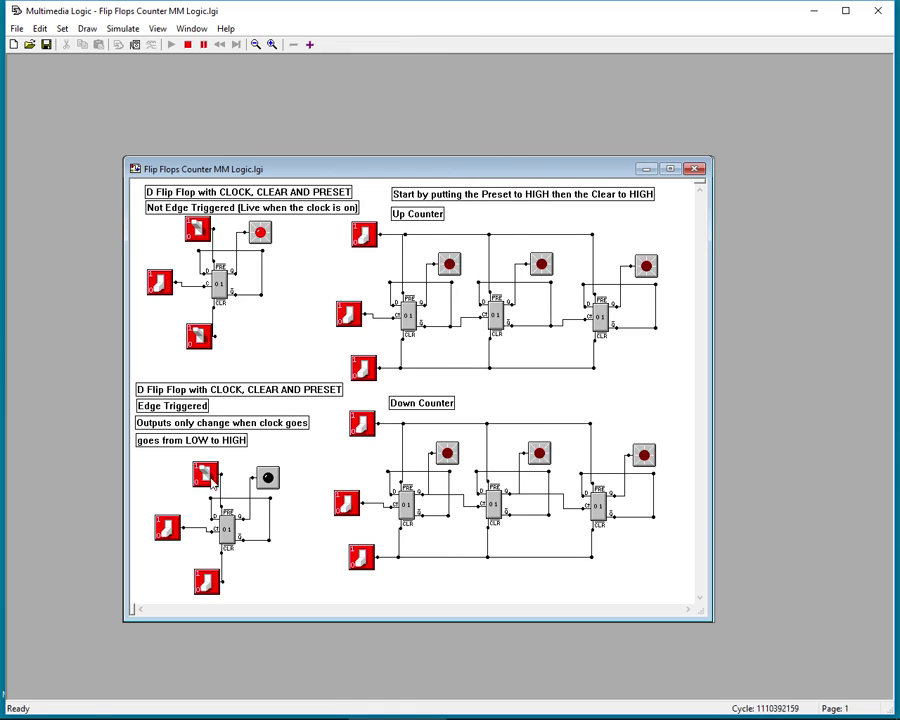
Step: Switch the Edge Triggered D flip-flop's Preset and Clear through their combinations, leaving both high
{"action": "left_click", "coordinate": [205, 473]}
{"action": "left_click", "coordinate": [211, 583]}
{"action": "left_click", "coordinate": [206, 475]}
Step: Set the Down Counter's Preset and Clear high and pulse its clock repeatedly, leaving the clock low
{"action": "left_click", "coordinate": [363, 425]}
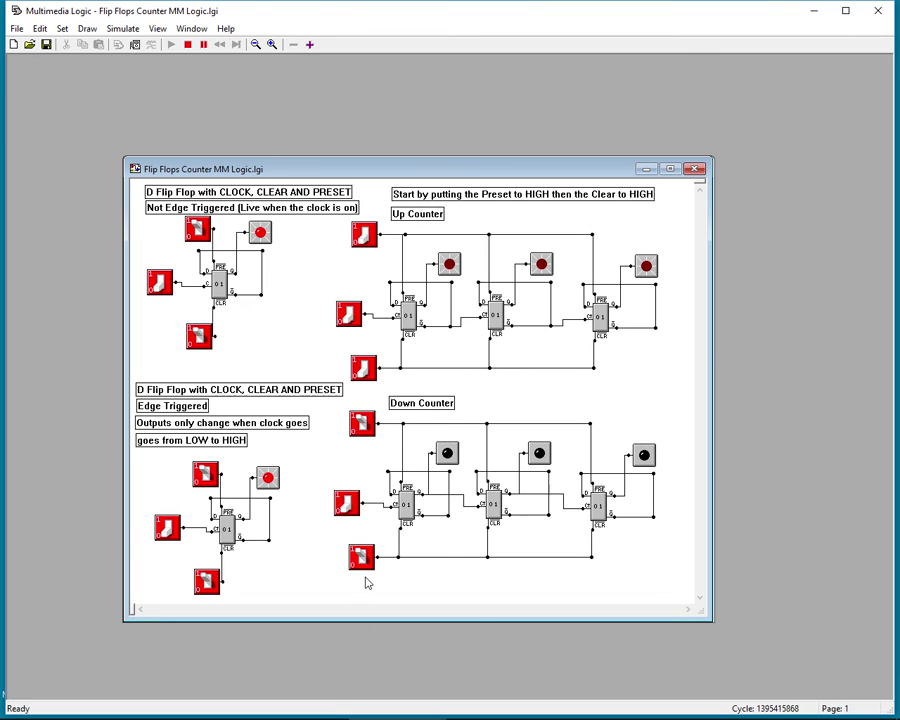
{"action": "left_click", "coordinate": [346, 508]}
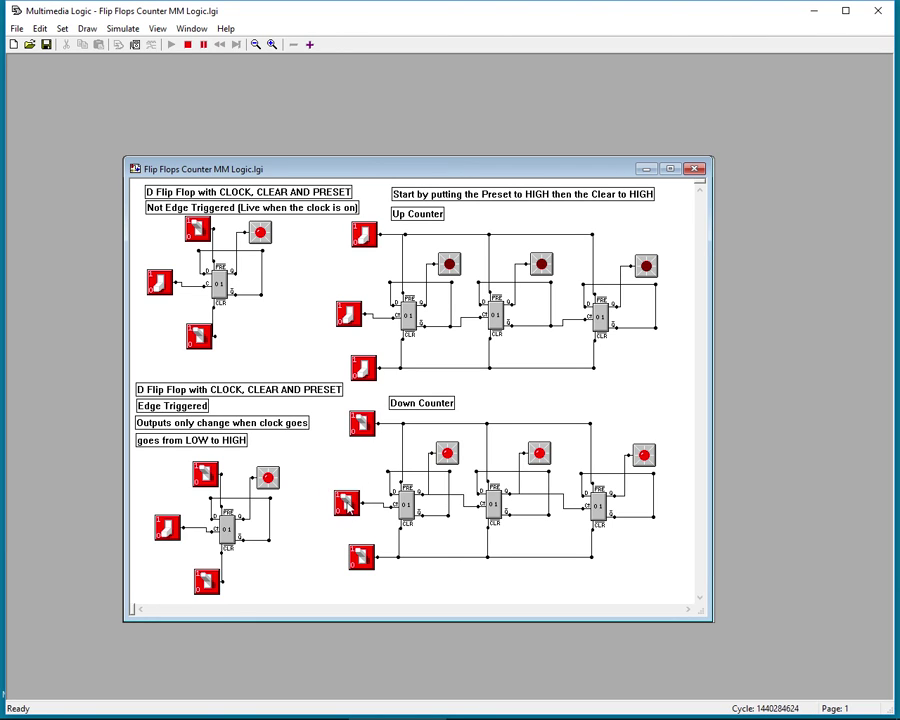
{"action": "left_click", "coordinate": [346, 506]}
{"action": "left_click", "coordinate": [347, 503]}
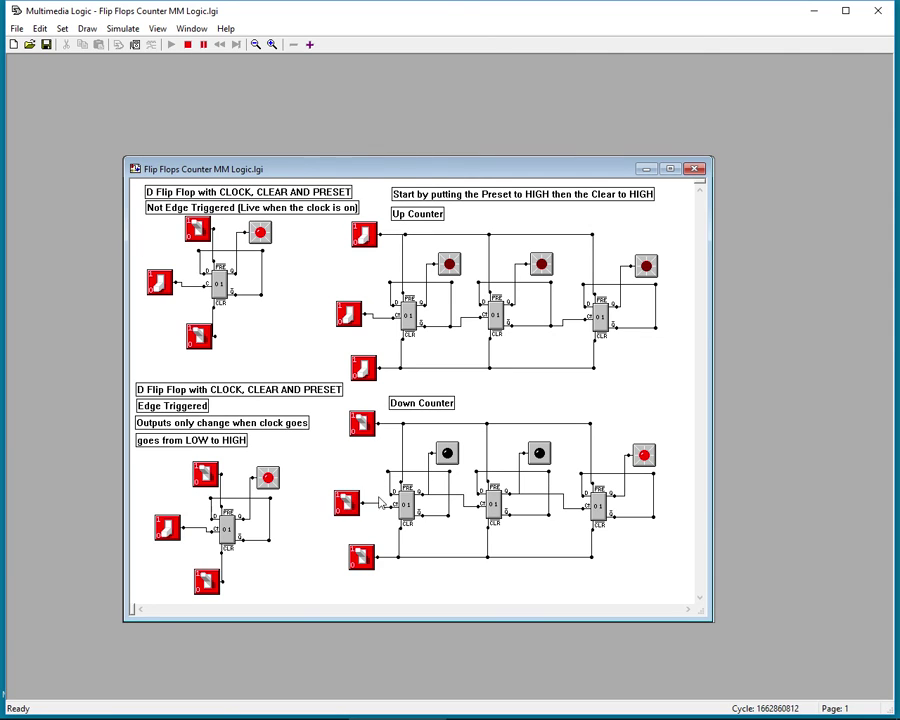
{"action": "left_click", "coordinate": [347, 503]}
{"action": "left_click", "coordinate": [346, 503]}
{"action": "left_click", "coordinate": [346, 503]}
{"action": "left_click", "coordinate": [346, 503]}
{"action": "left_click", "coordinate": [346, 503]}
{"action": "left_click", "coordinate": [346, 505]}
{"action": "left_click", "coordinate": [346, 505]}
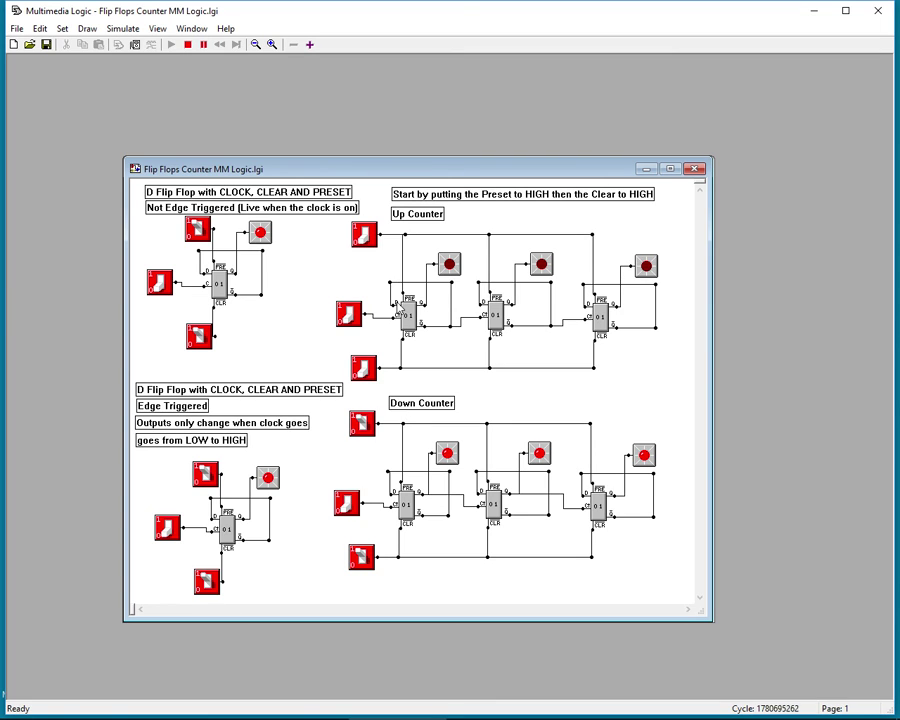
Step: Set the Up Counter's Preset and Clear high and pulse its clock repeatedly, leaving the clock low
{"action": "left_click", "coordinate": [366, 238]}
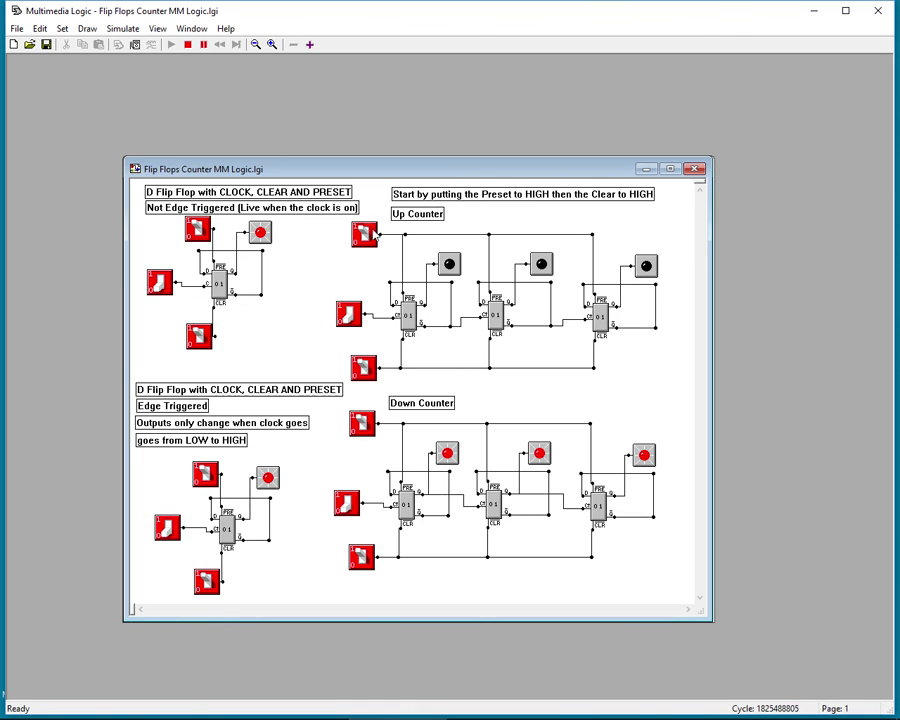
{"action": "left_click", "coordinate": [350, 316]}
{"action": "left_click", "coordinate": [350, 316]}
{"action": "left_click", "coordinate": [350, 316]}
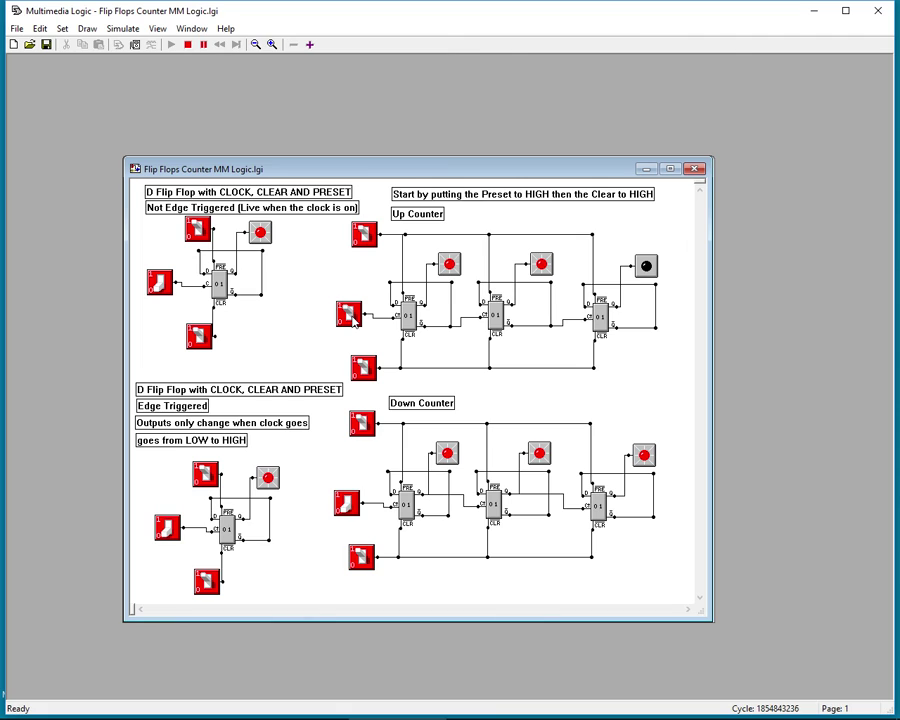
{"action": "left_click", "coordinate": [352, 318]}
{"action": "left_click", "coordinate": [350, 316]}
{"action": "left_click", "coordinate": [352, 318]}
{"action": "left_click", "coordinate": [352, 318]}
{"action": "left_click", "coordinate": [352, 318]}
{"action": "left_click", "coordinate": [352, 318]}
{"action": "left_click", "coordinate": [352, 318]}
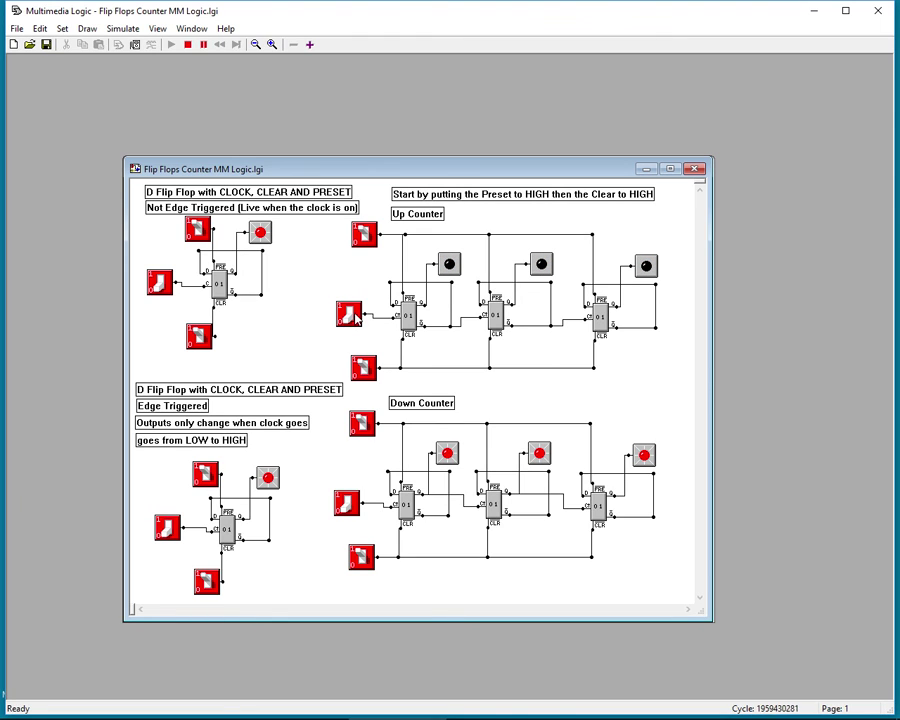
{"action": "left_click", "coordinate": [354, 317]}
{"action": "left_click", "coordinate": [354, 317]}
{"action": "left_click", "coordinate": [355, 318]}
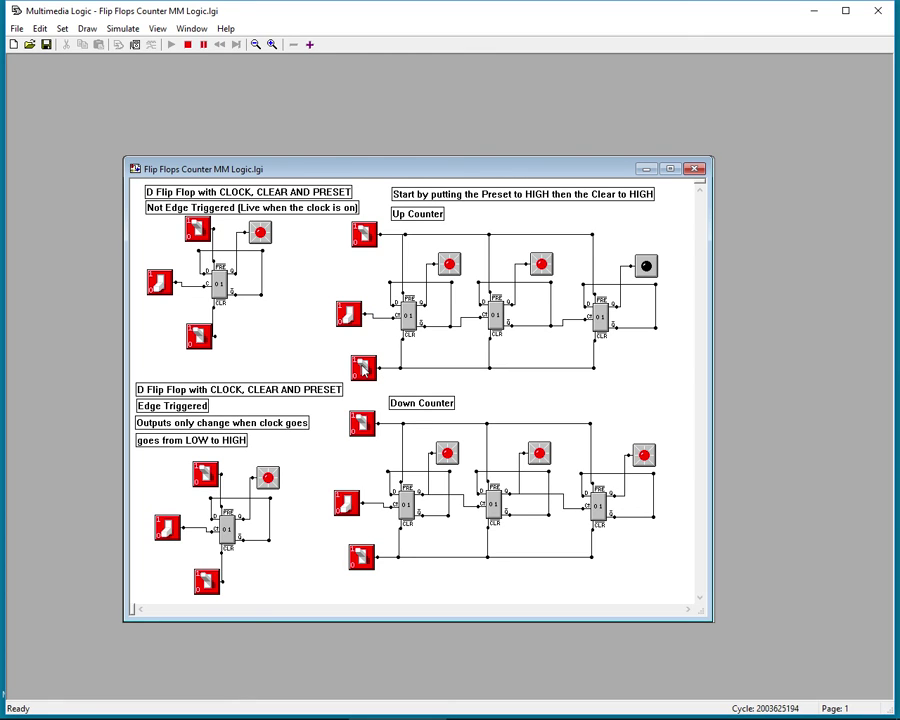
Step: Reset the Up Counter by taking Clear low and back high, and pulse its clock, leaving the clock high
{"action": "left_click", "coordinate": [363, 369]}
{"action": "left_click", "coordinate": [352, 316]}
{"action": "left_click", "coordinate": [356, 317]}
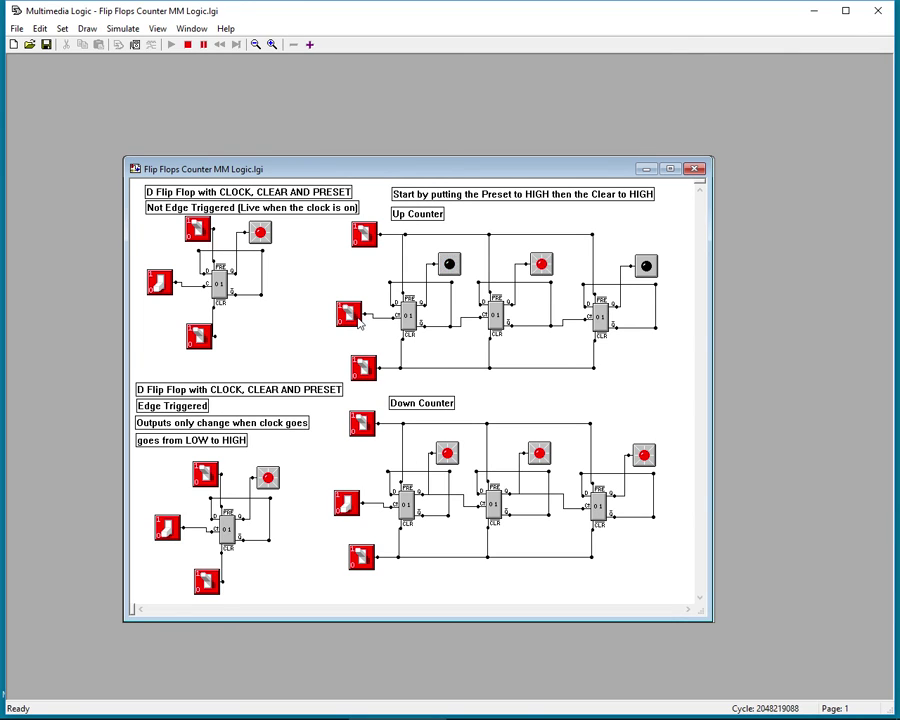
Step: Take the Up Counter's Preset and Clear in turn low and back high, and step its clock repeatedly, leaving the clock high
{"action": "left_click", "coordinate": [366, 235]}
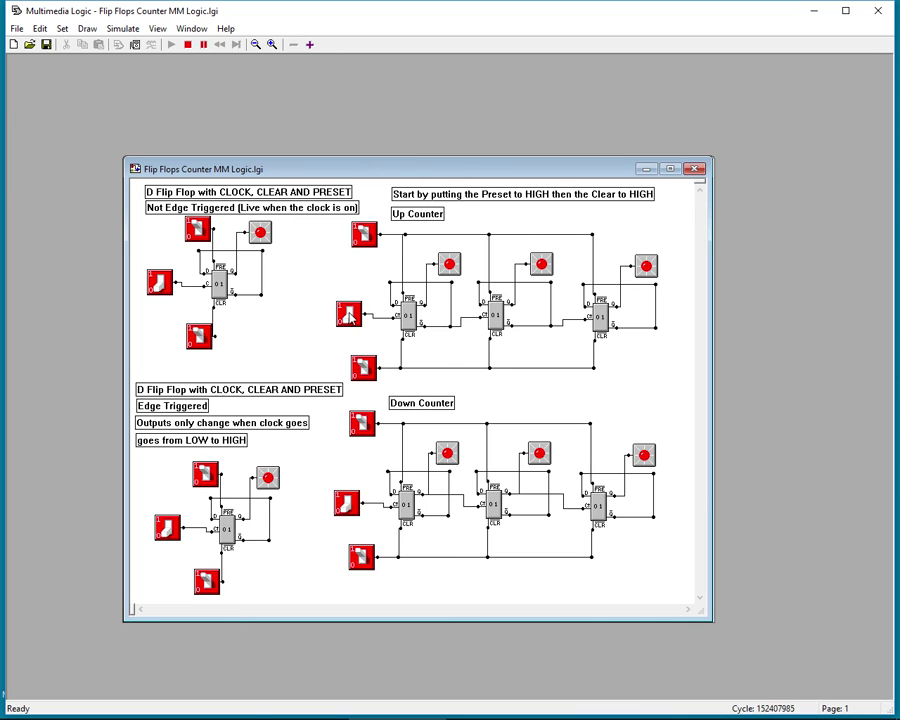
{"action": "left_click", "coordinate": [362, 369]}
{"action": "left_click", "coordinate": [350, 318]}
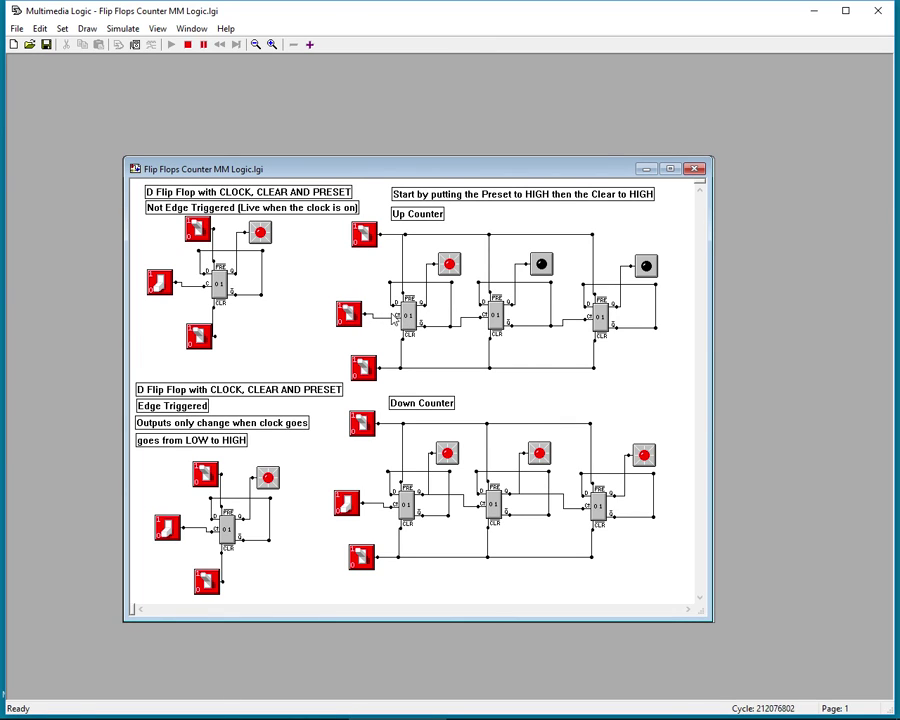
{"action": "left_click", "coordinate": [350, 316]}
{"action": "left_click", "coordinate": [349, 318]}
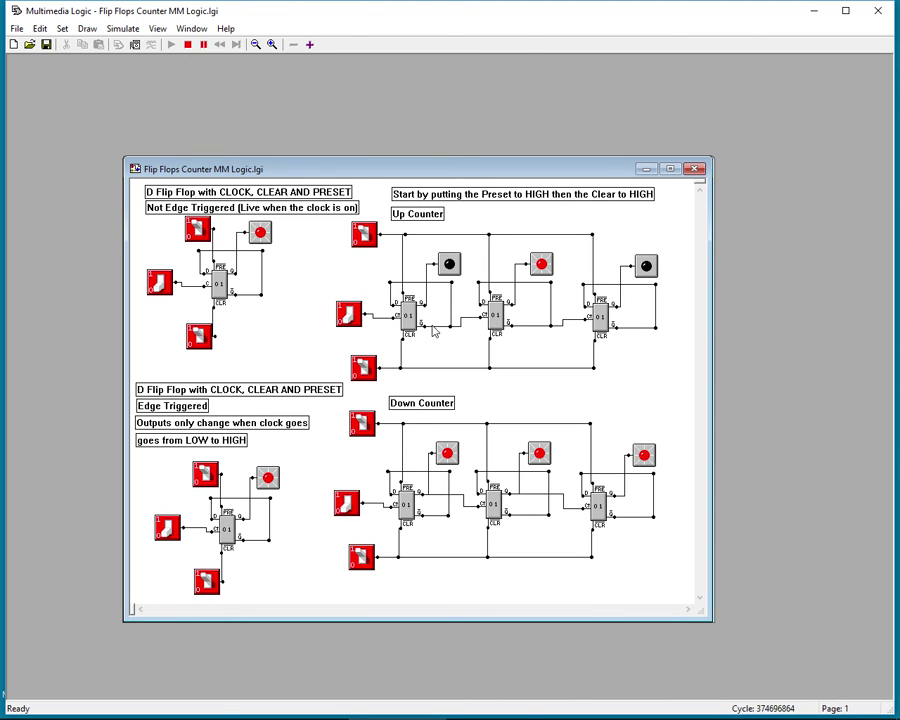
{"action": "left_click", "coordinate": [349, 315]}
{"action": "left_click", "coordinate": [349, 316]}
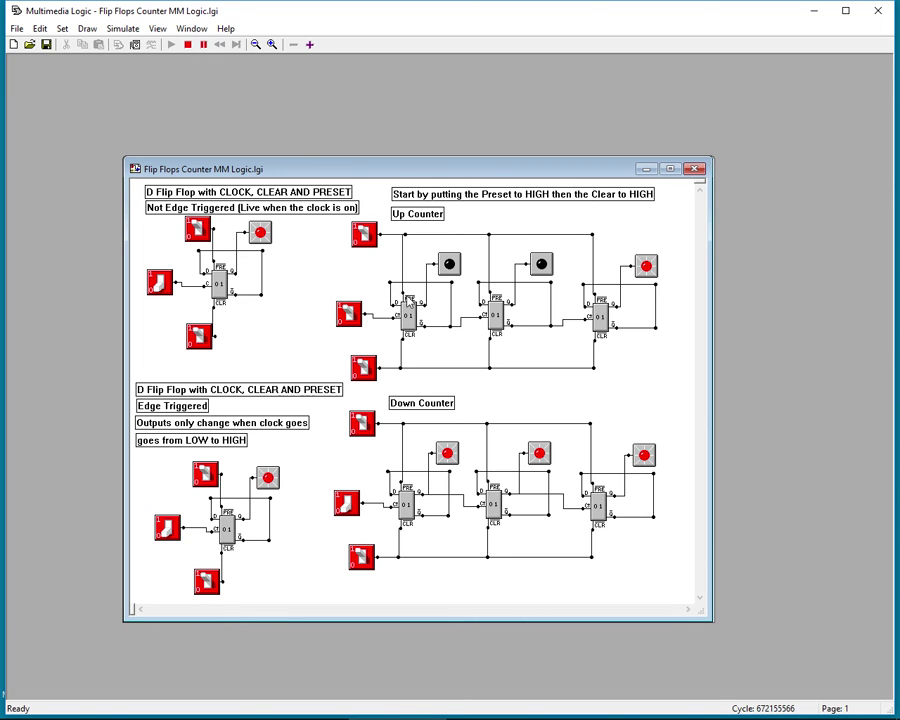
Step: Stop the simulation and examine the properties of the Up Counter's first flip-flop, closing them without changes
{"action": "left_click", "coordinate": [187, 44]}
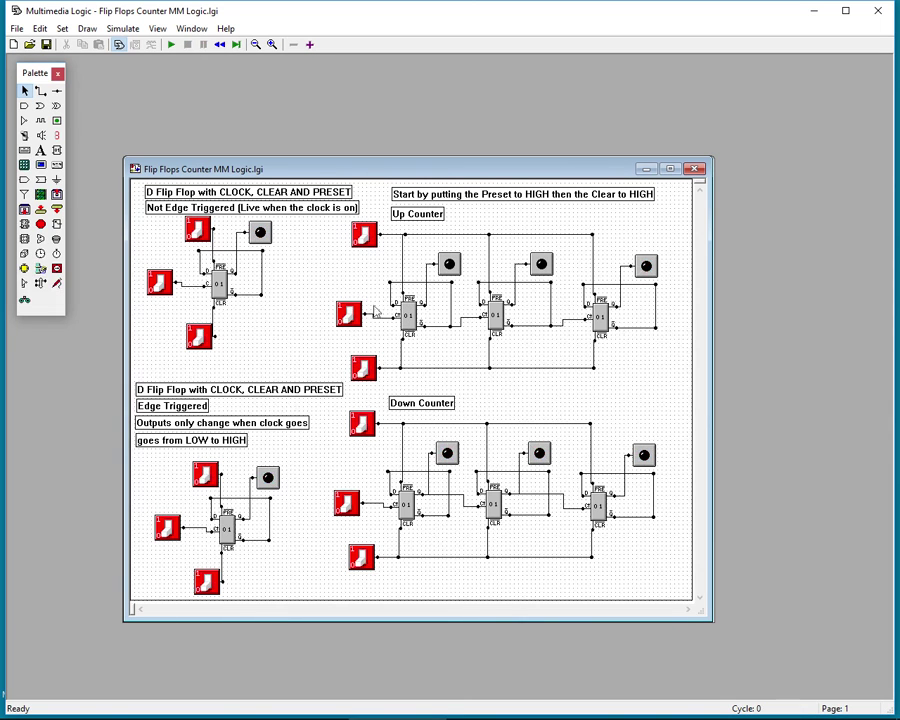
{"action": "right_click", "coordinate": [404, 313]}
{"action": "left_click", "coordinate": [436, 385]}
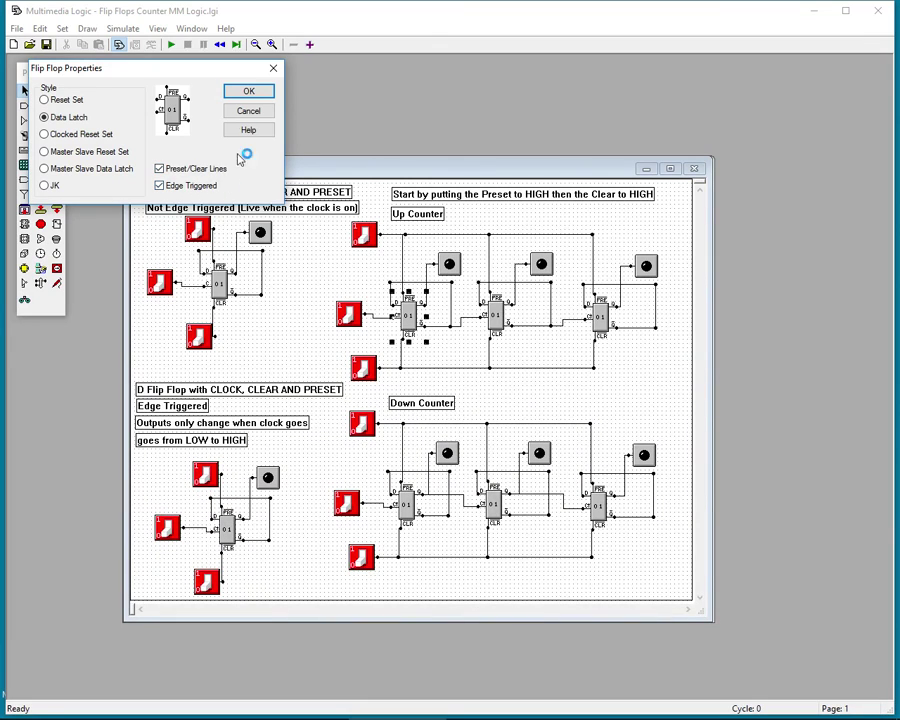
{"action": "left_click", "coordinate": [273, 68]}
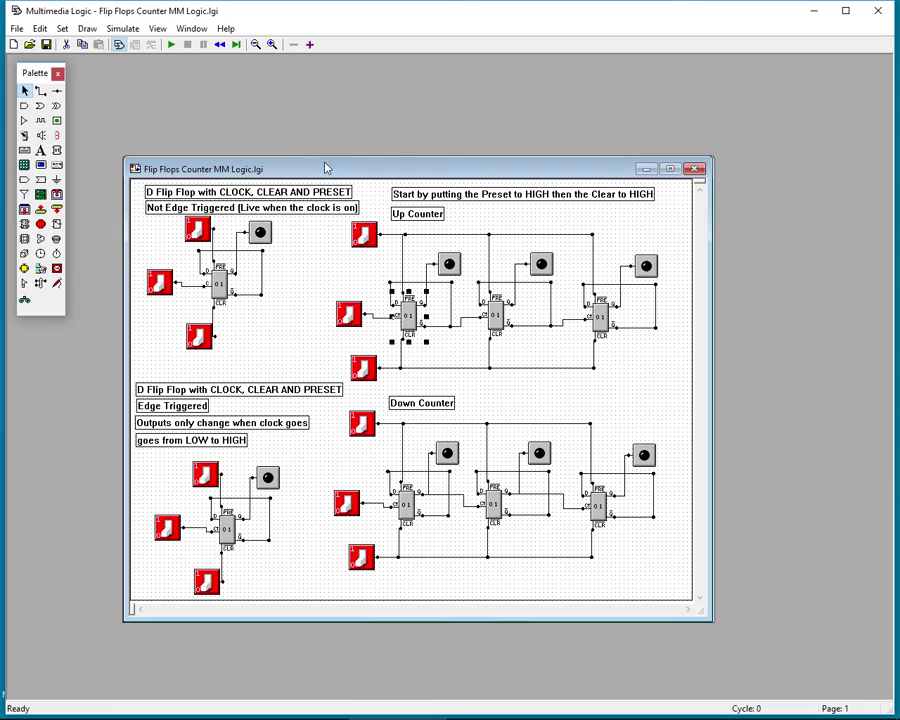
Step: Move the counter circuit's window aside to view Flip Flops MM Logic.lgi, and bring Flip Flops Counter MM Logic.lgi back to the front
{"action": "left_click_drag", "start_coordinate": [323, 172], "coordinate": [350, 151]}
{"action": "left_click", "coordinate": [318, 174]}
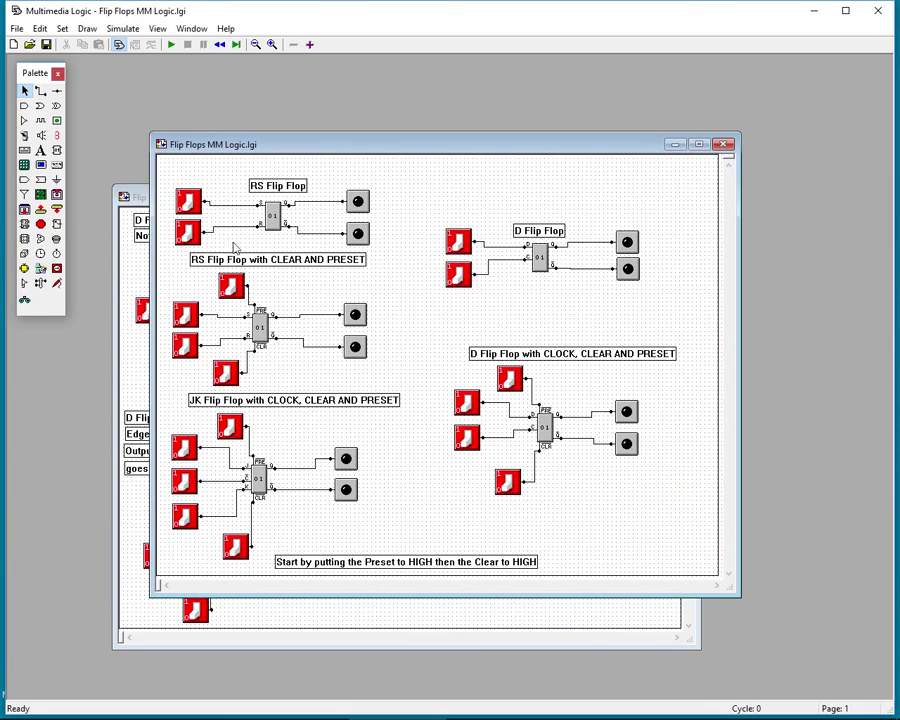
{"action": "left_click", "coordinate": [144, 201]}
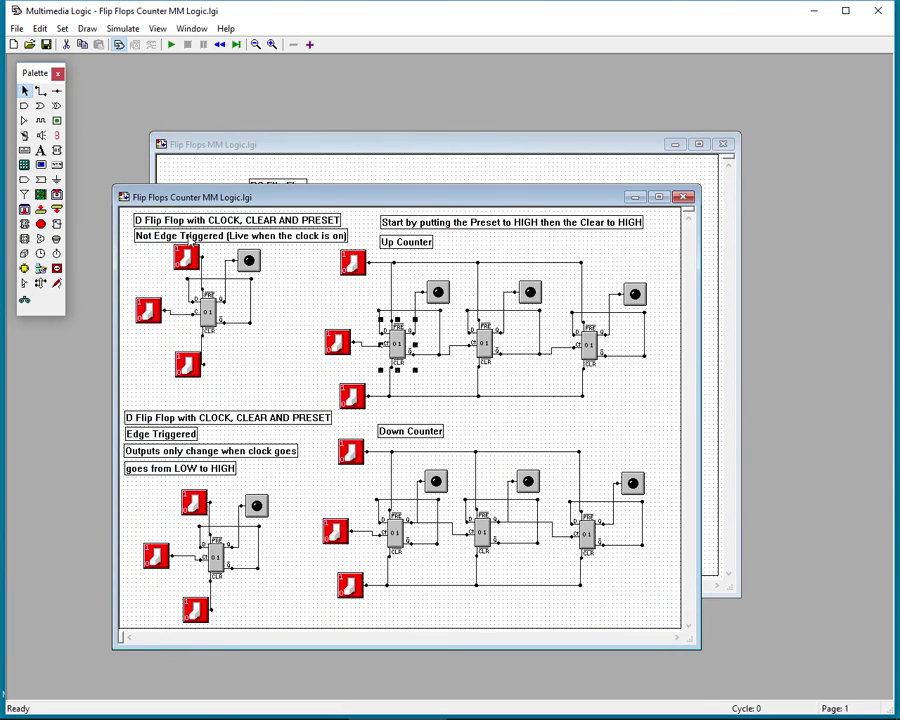